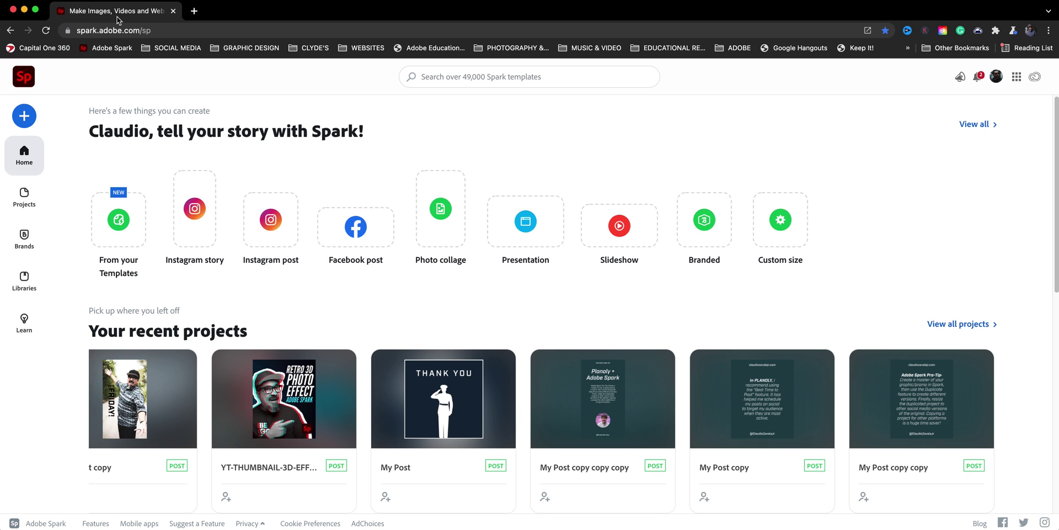
Create a custom-size graphic design at 1920 × 1080 px.
click(26, 114)
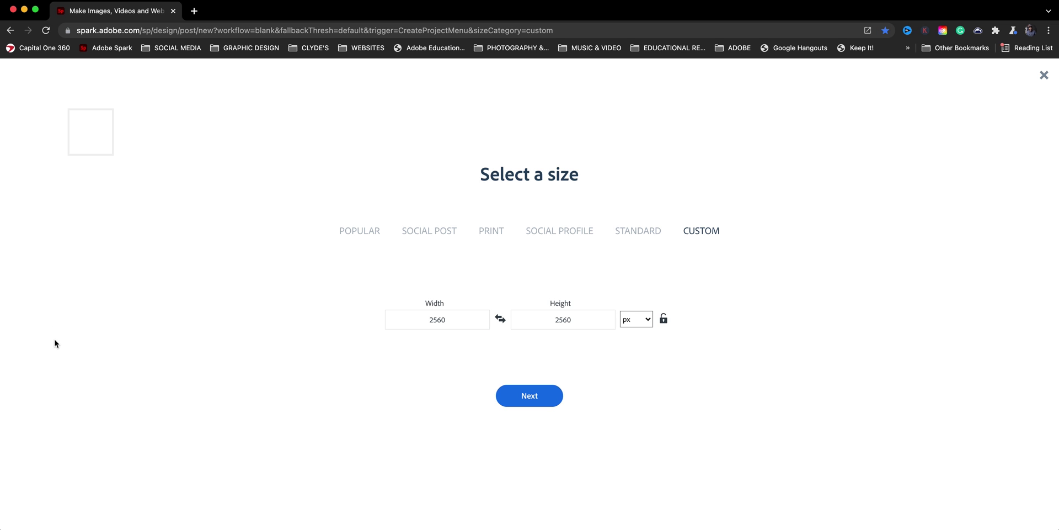
click(453, 321)
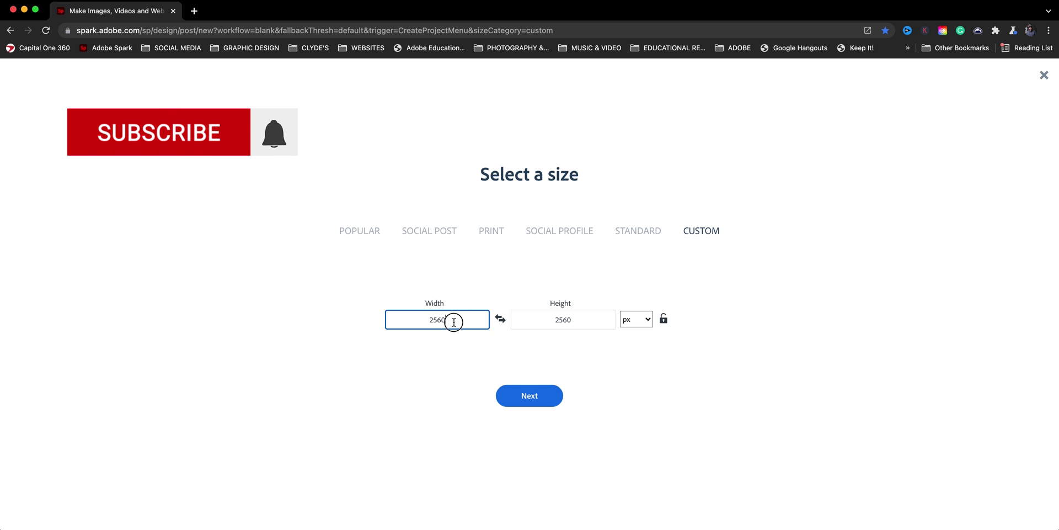
drag(454, 322, 421, 319)
text(19)
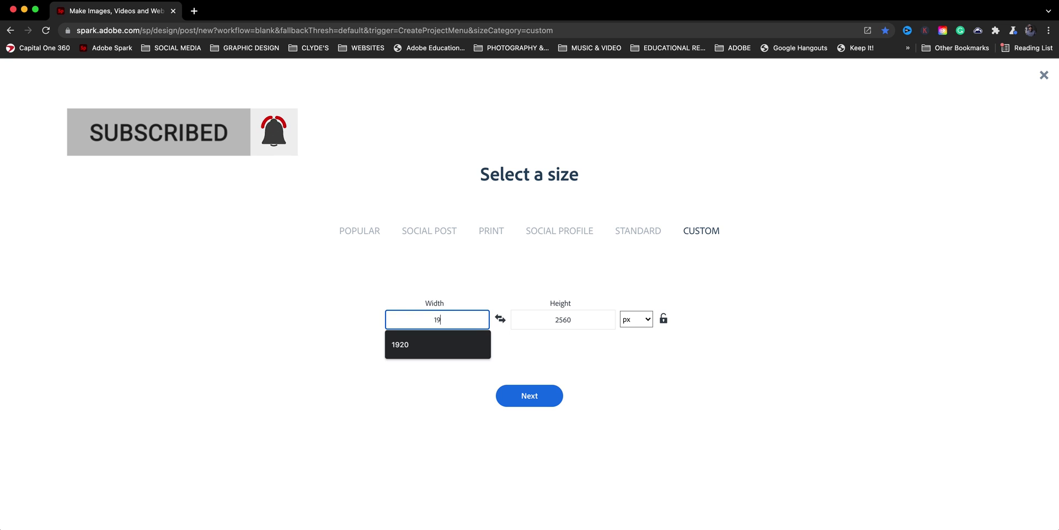
text(20)
key(Tab)
text(1)
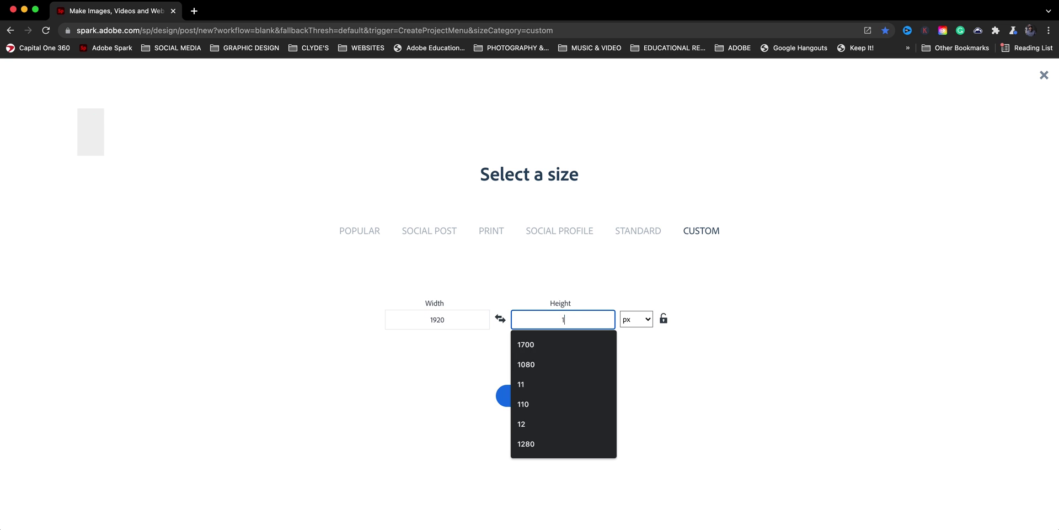
text(080)
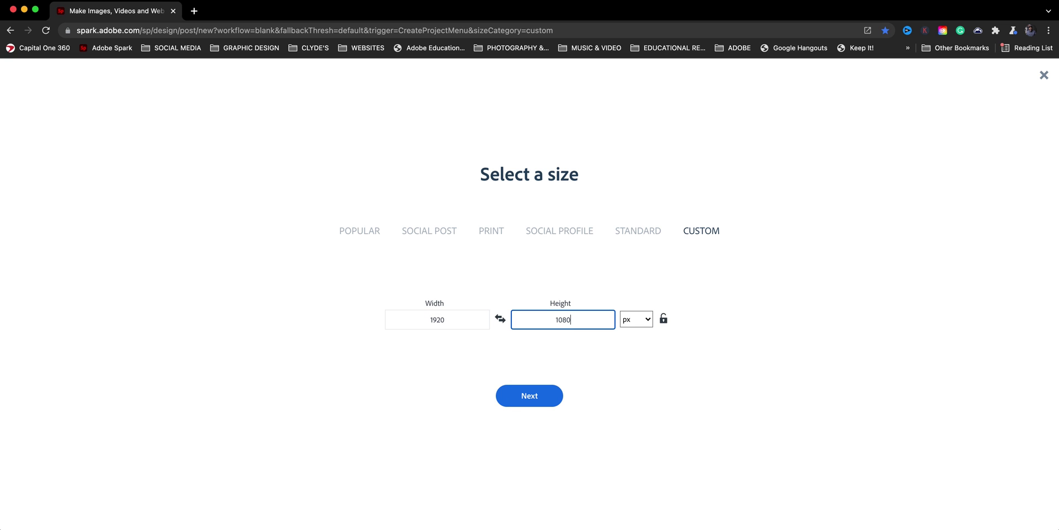
click(708, 430)
click(550, 405)
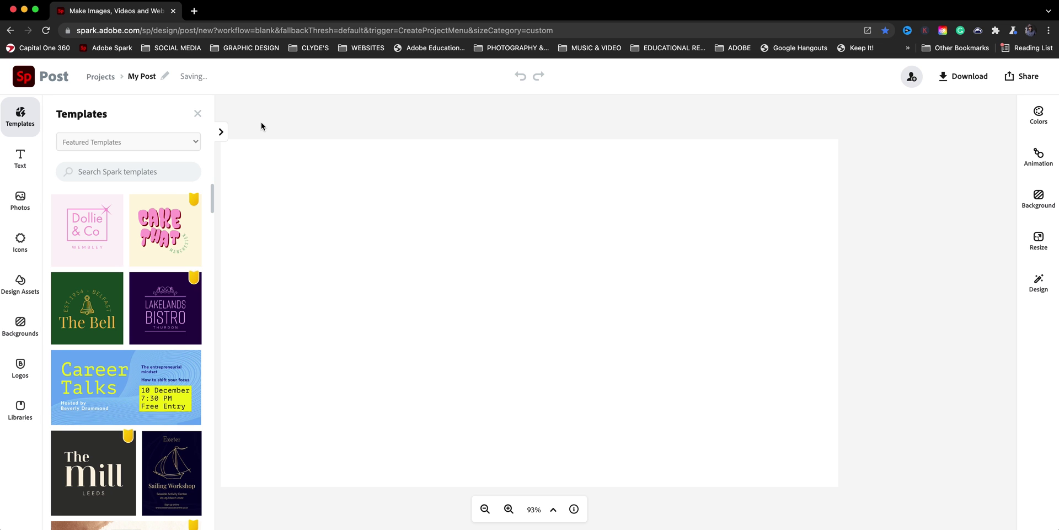
Add the teal texture from Backgrounds > Stationery > Cool Toned Paper to the design.
click(198, 113)
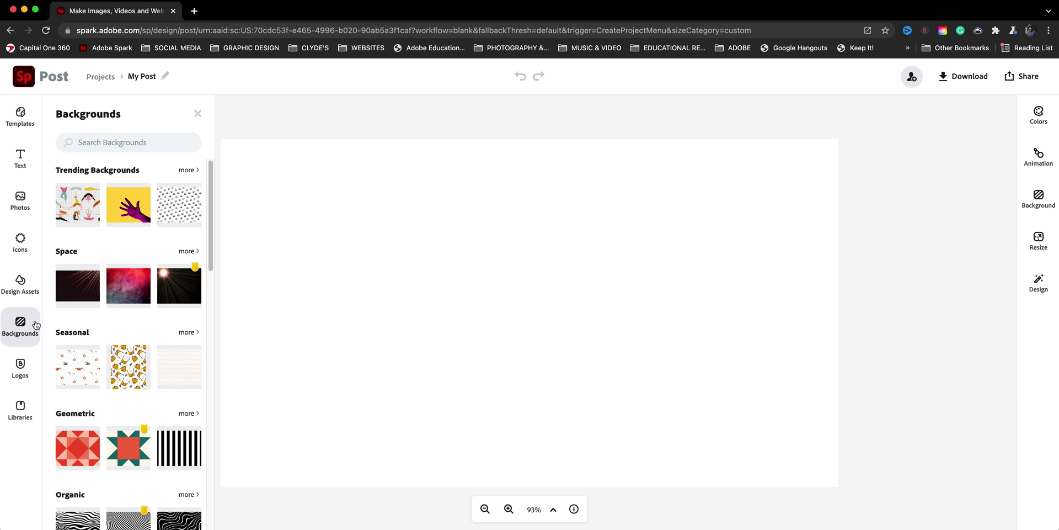
scroll(110, 364, down, 1)
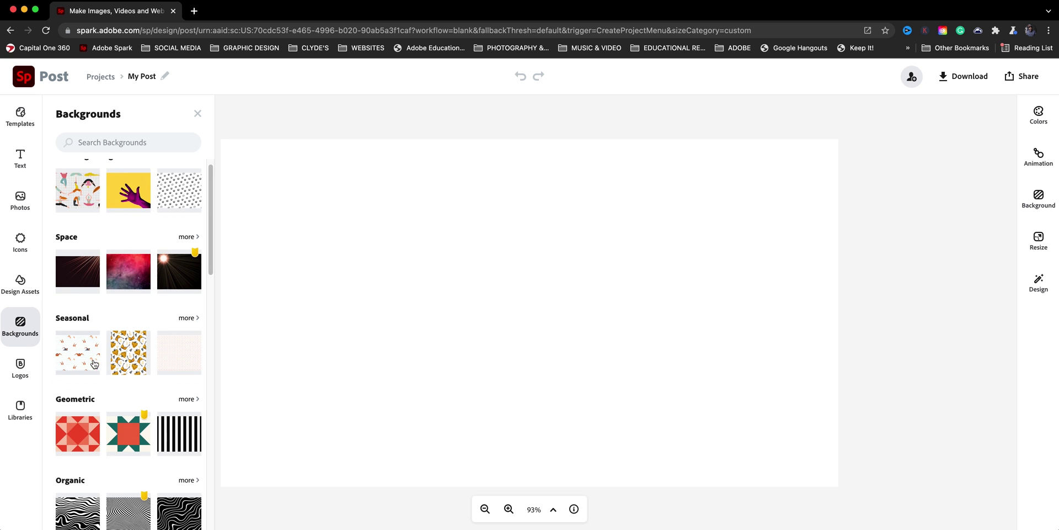
scroll(157, 375, down, 2)
scroll(159, 380, down, 1)
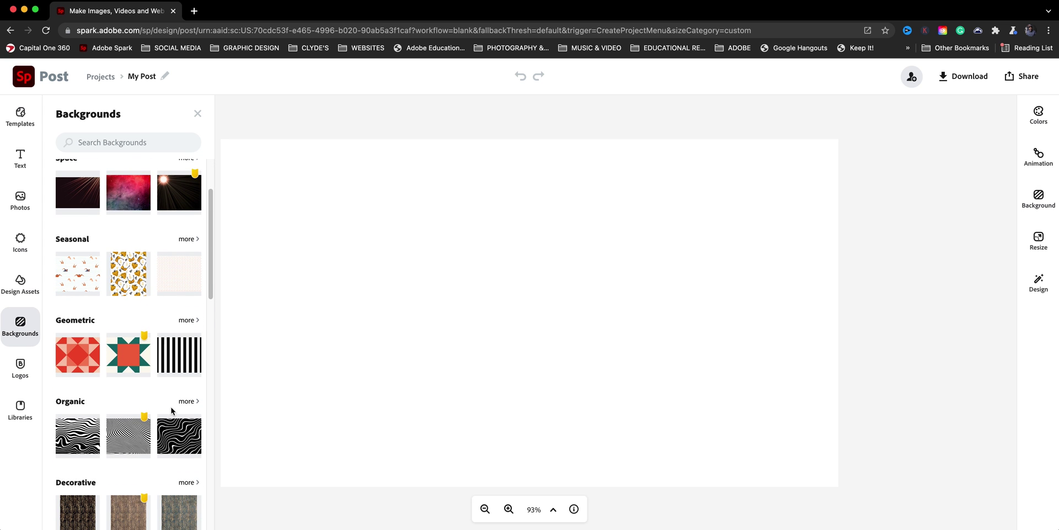
scroll(171, 410, down, 5)
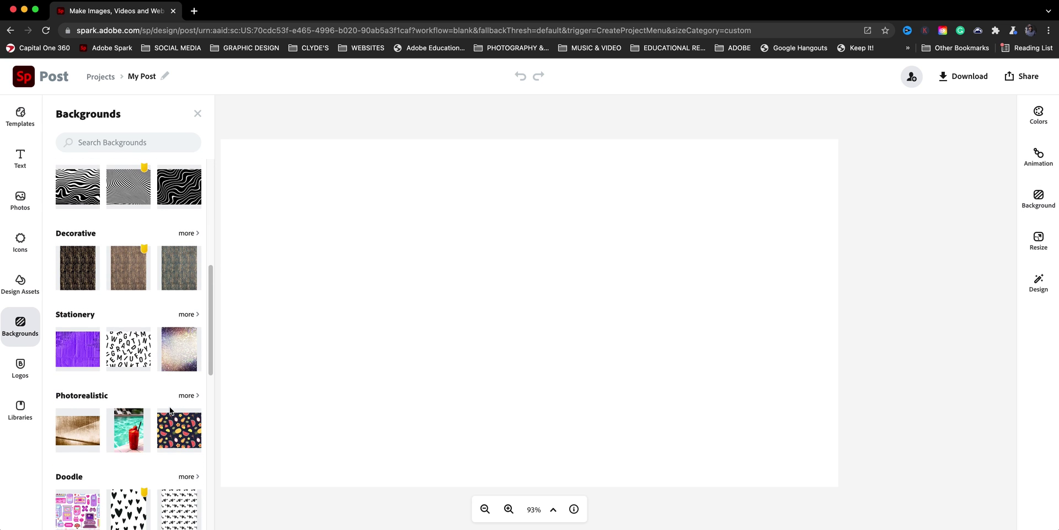
click(187, 314)
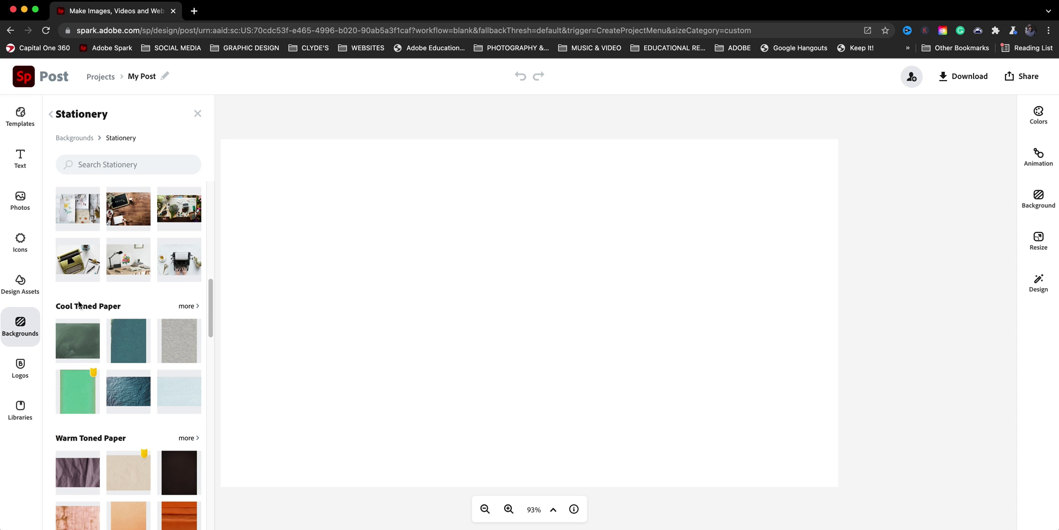
click(187, 307)
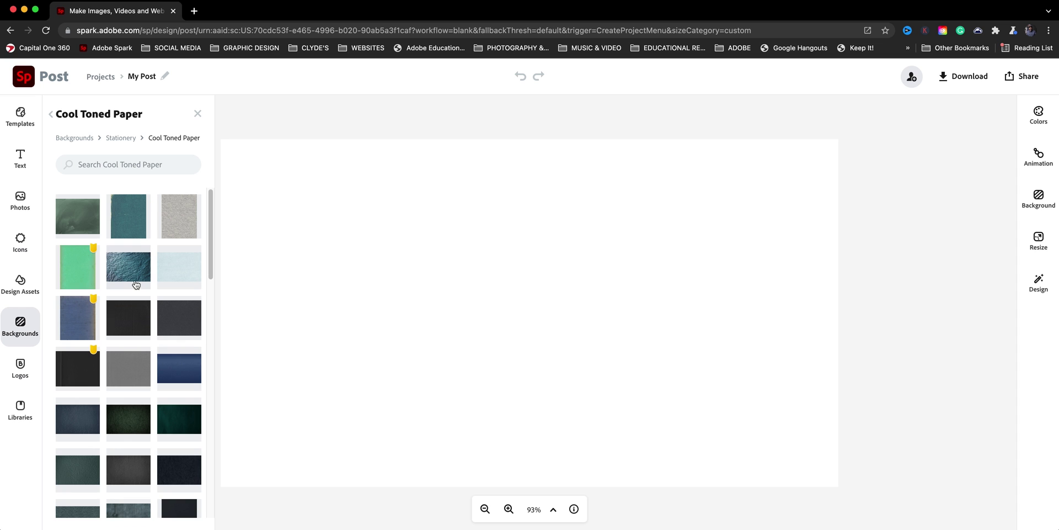
click(139, 232)
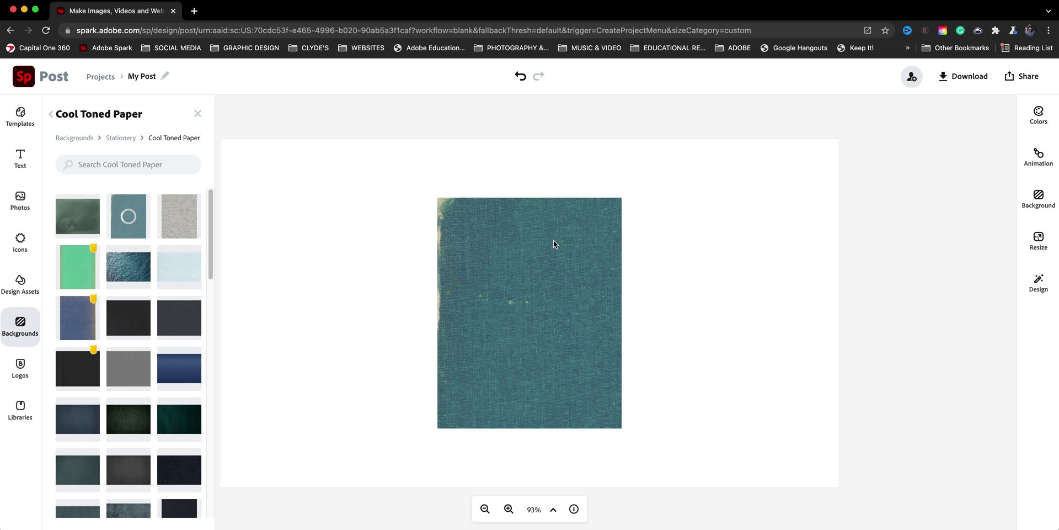
Rotate the teal texture 90°, snap it to the top-left and resize it to fill the canvas.
click(197, 114)
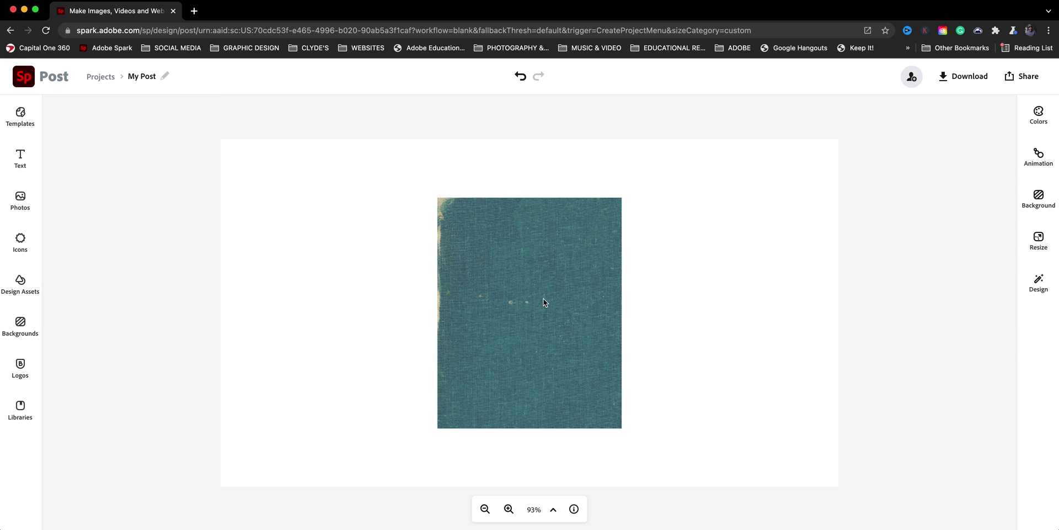
click(547, 312)
drag(529, 442, 700, 312)
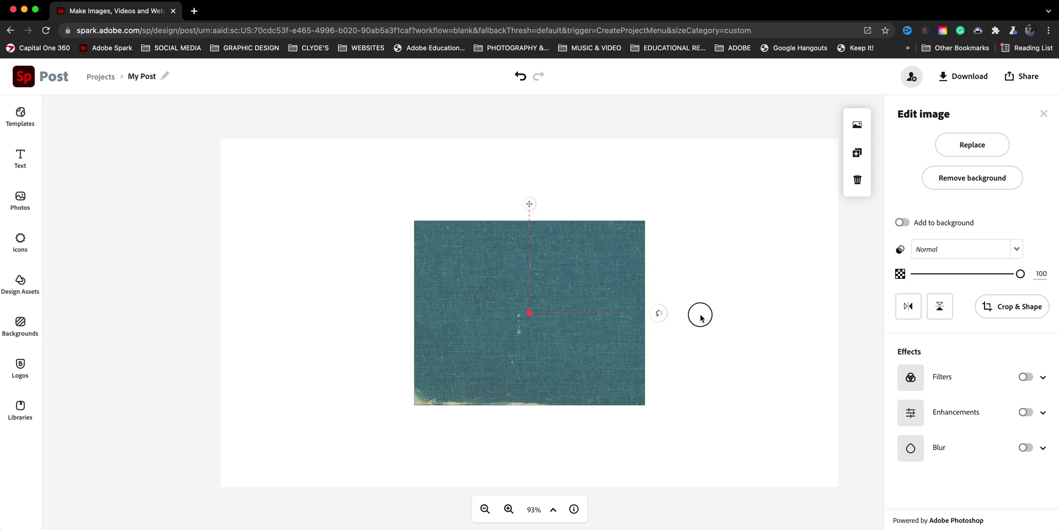
drag(699, 312, 699, 314)
drag(588, 312, 394, 231)
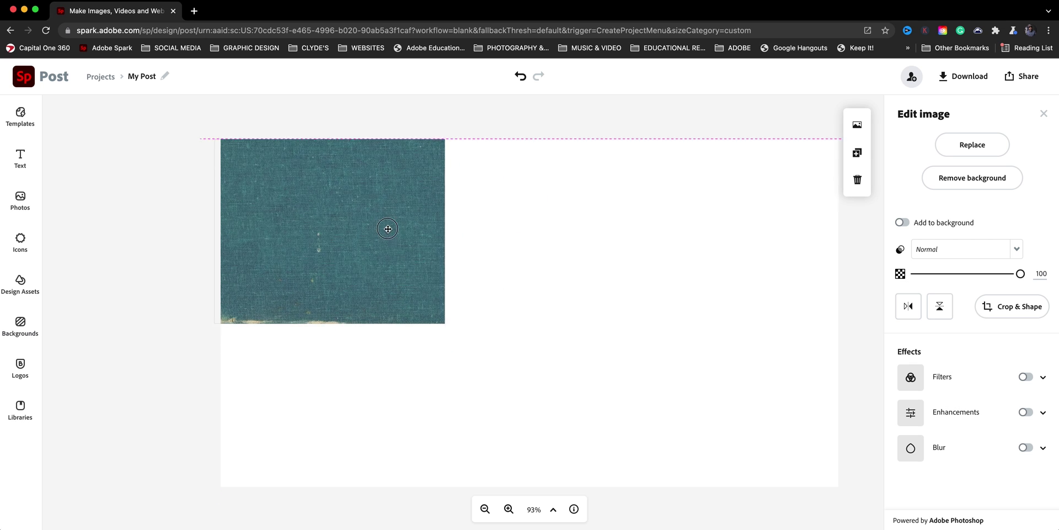
drag(457, 334, 969, 497)
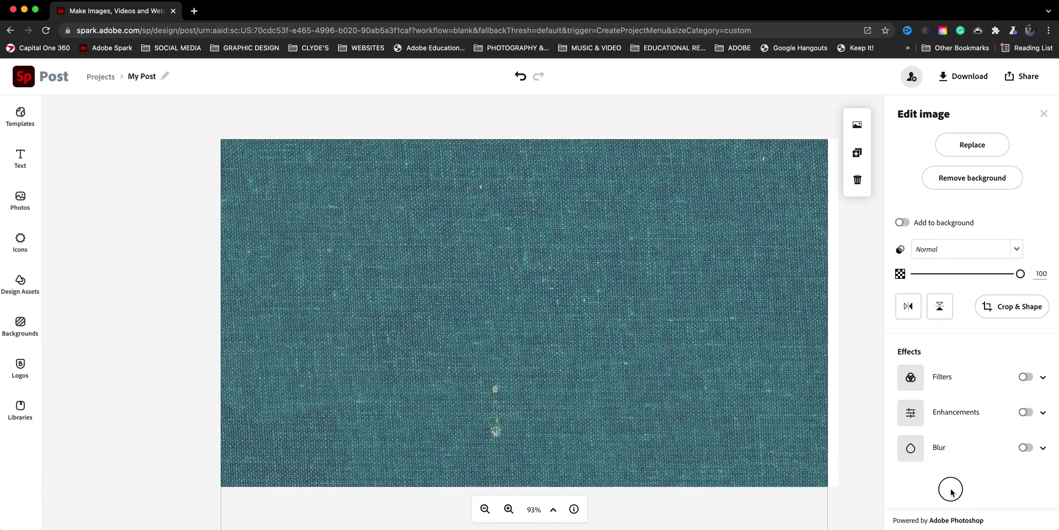
click(217, 294)
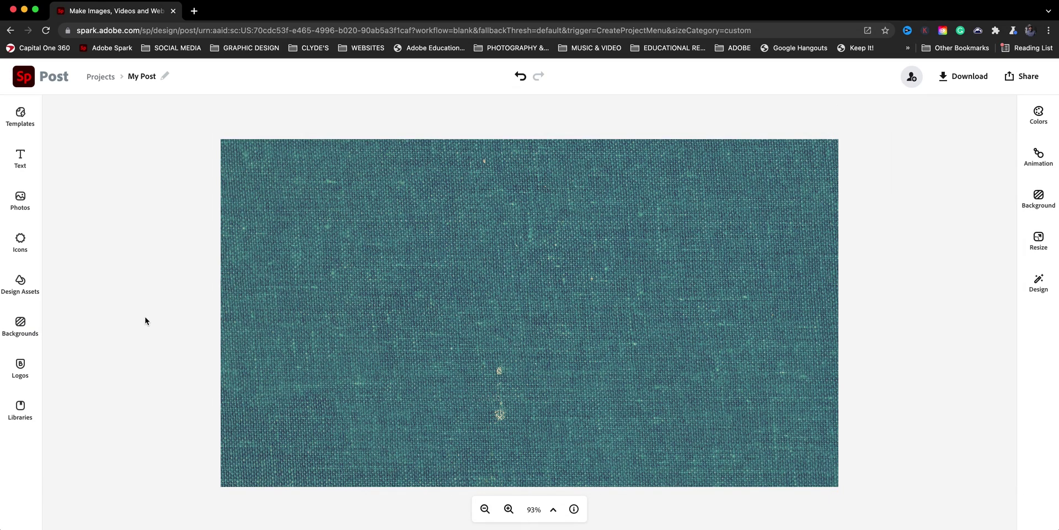
Add a filled circle icon, shrink it and centre it on the canvas.
click(26, 248)
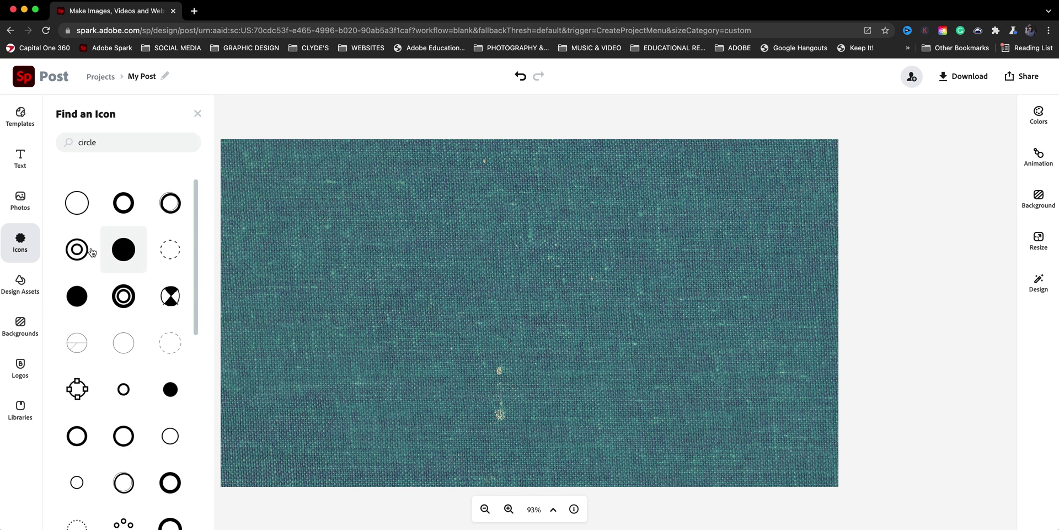
click(126, 249)
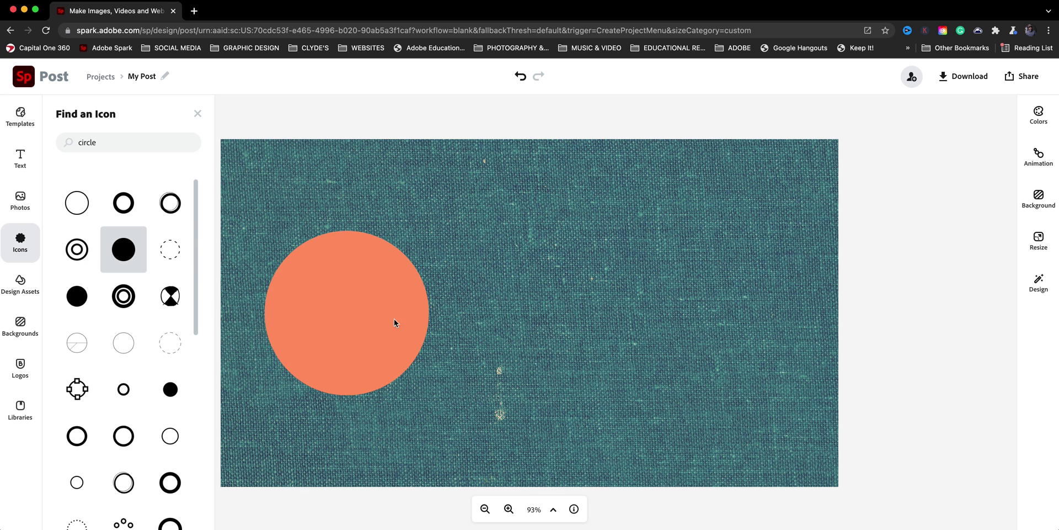
drag(395, 323, 572, 346)
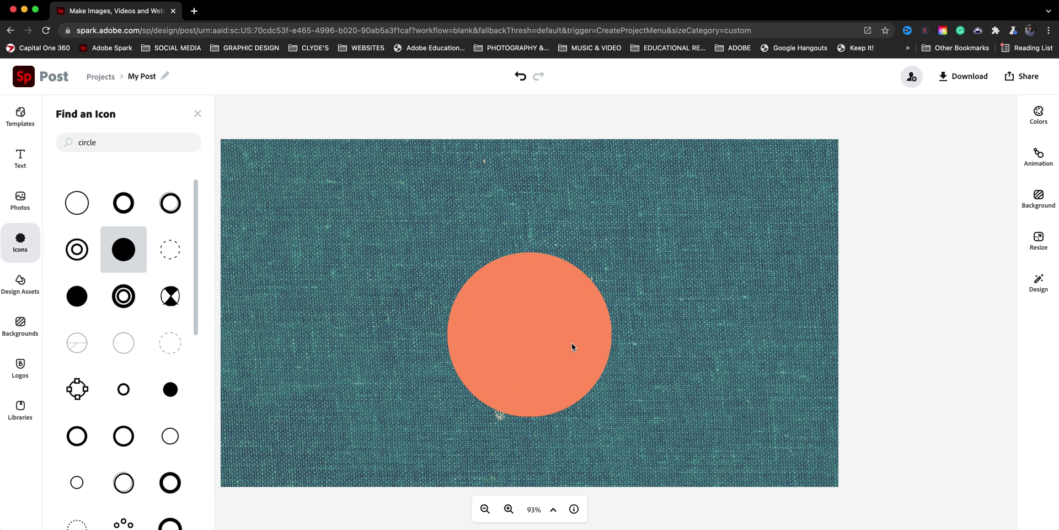
click(601, 393)
mouse_move(611, 416)
mouse_down()
mouse_move(529, 335)
mouse_move(548, 338)
mouse_up()
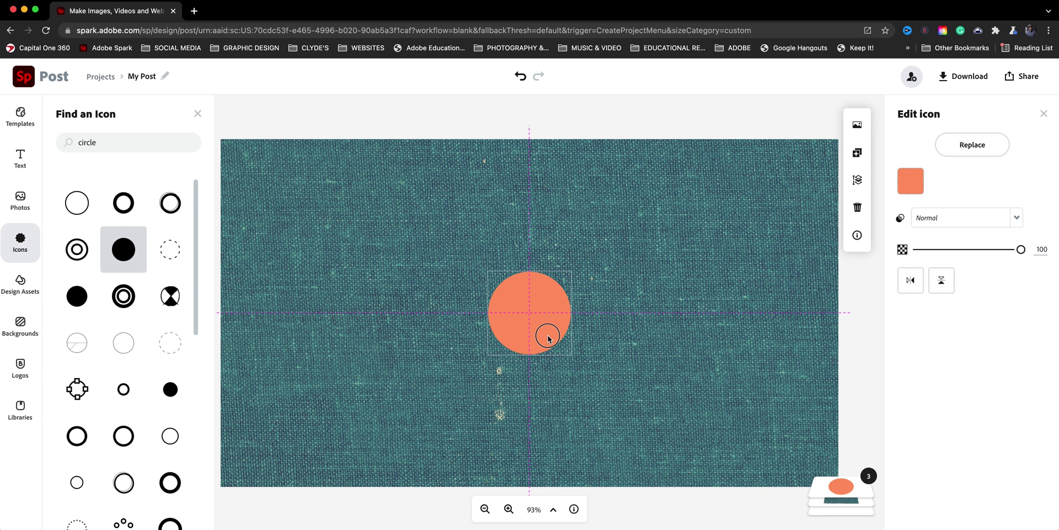
drag(548, 337, 544, 334)
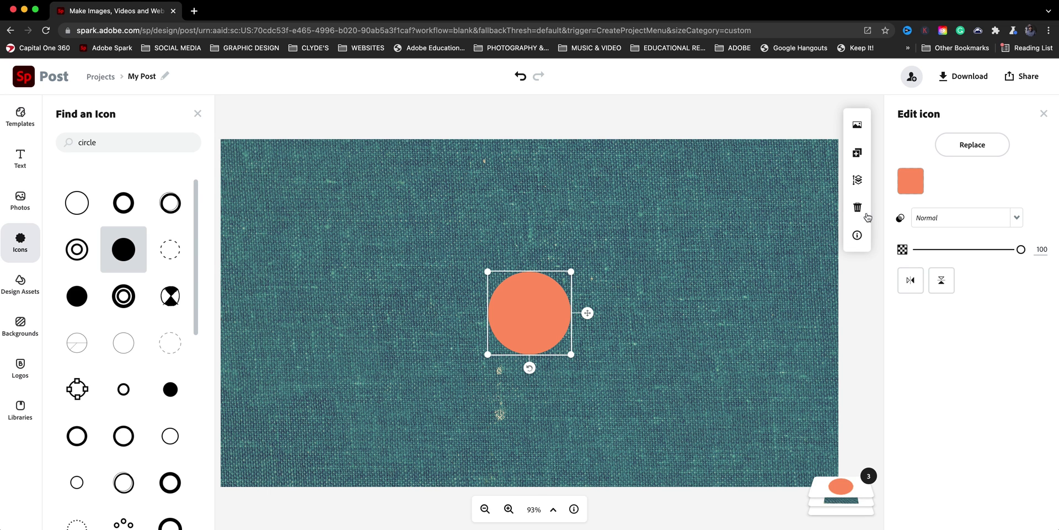
Recolour the circle white.
click(912, 187)
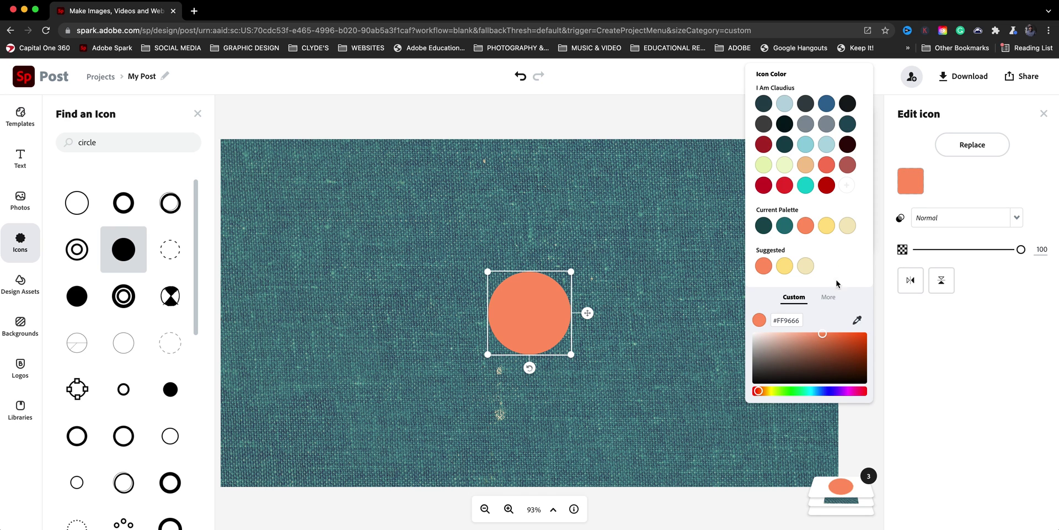
click(834, 298)
click(773, 327)
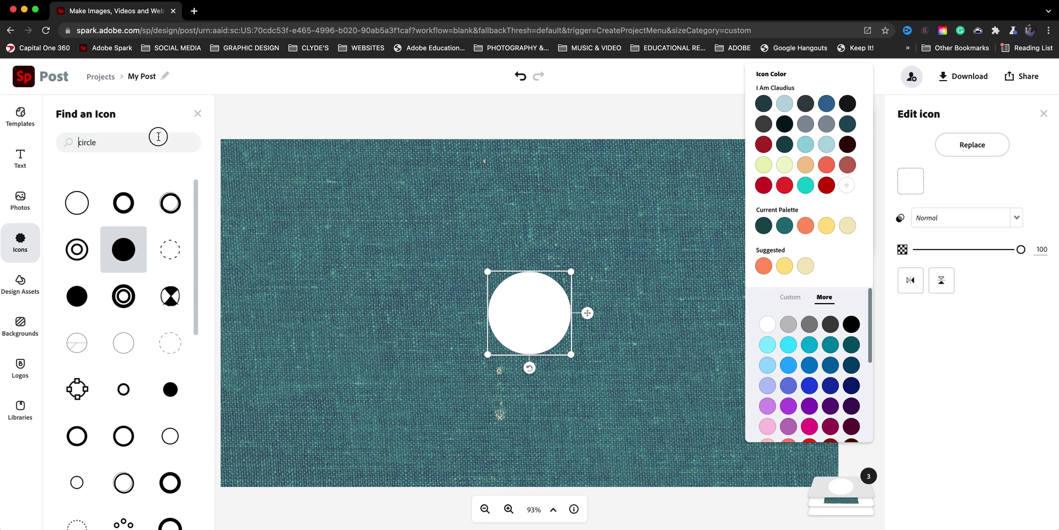
click(127, 141)
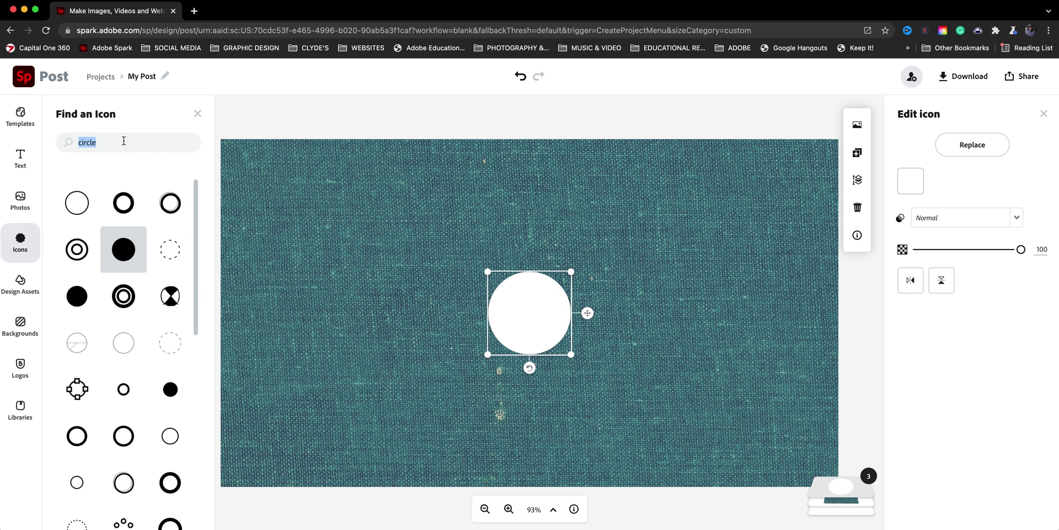
Add a white filled rectangle from a 'rectangle' search, shrunk and placed left of the circle.
text(rectang)
key(Return)
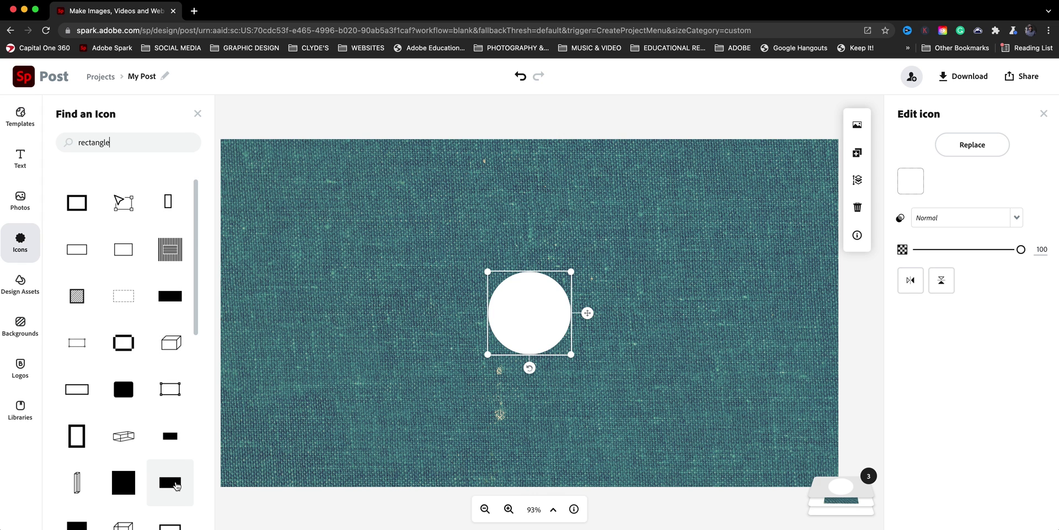
click(176, 484)
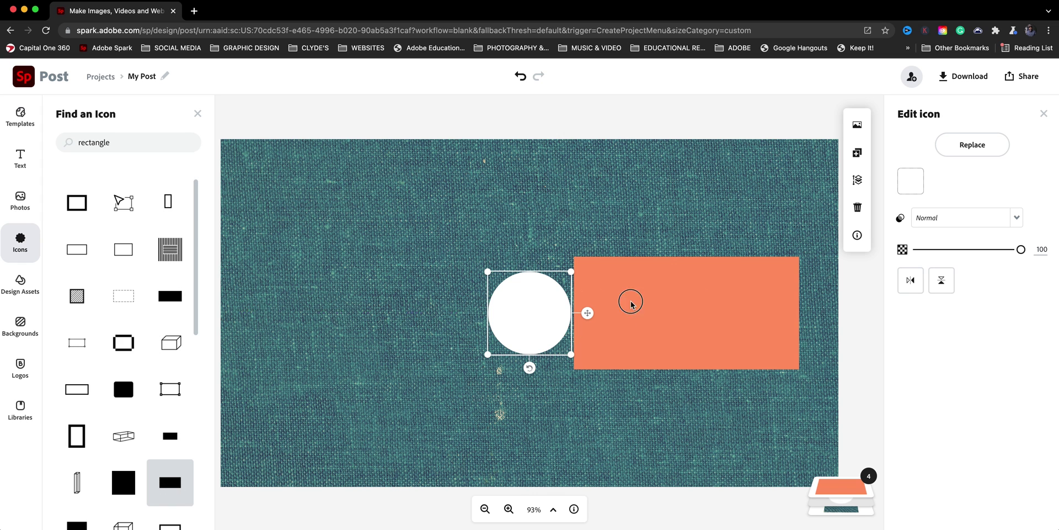
drag(630, 303, 430, 297)
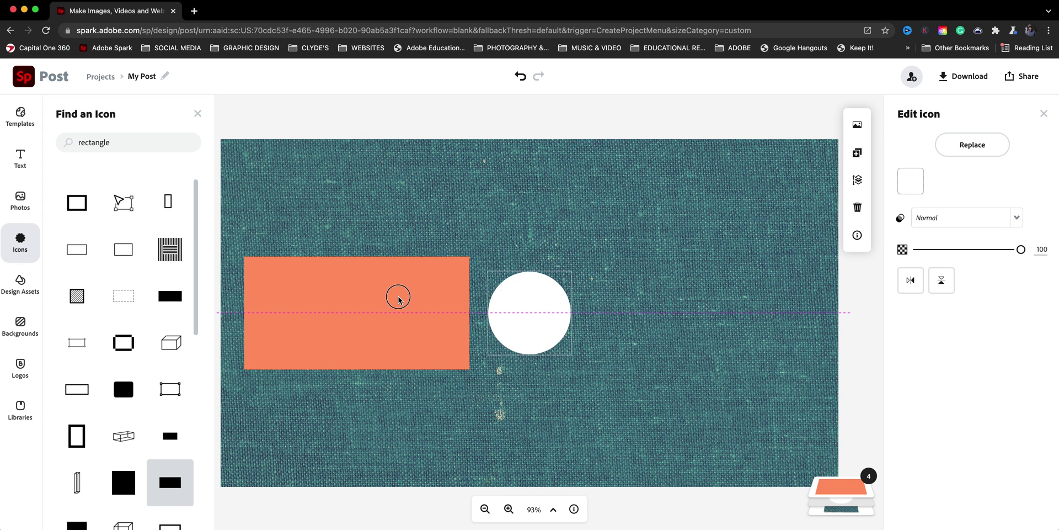
click(456, 342)
drag(475, 368, 423, 358)
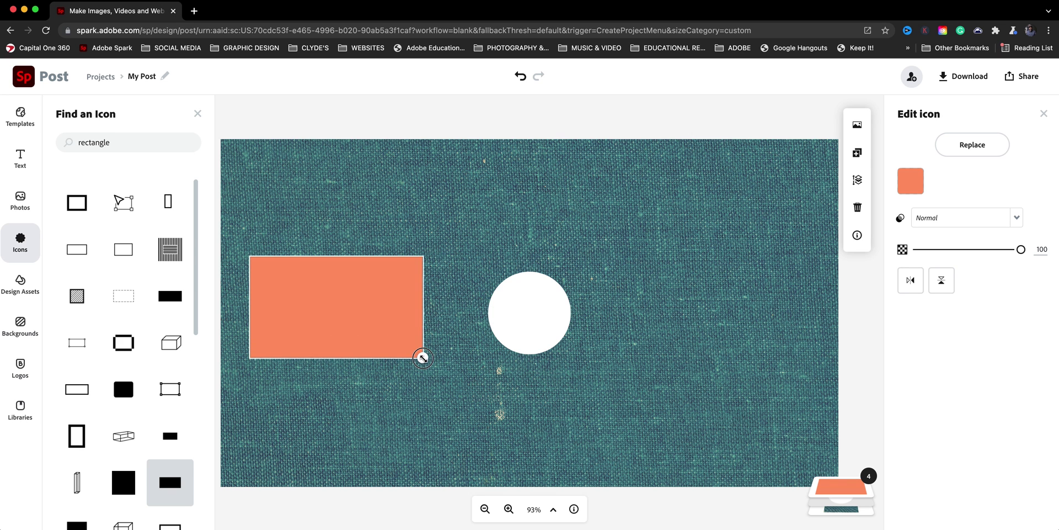
drag(378, 326, 383, 337)
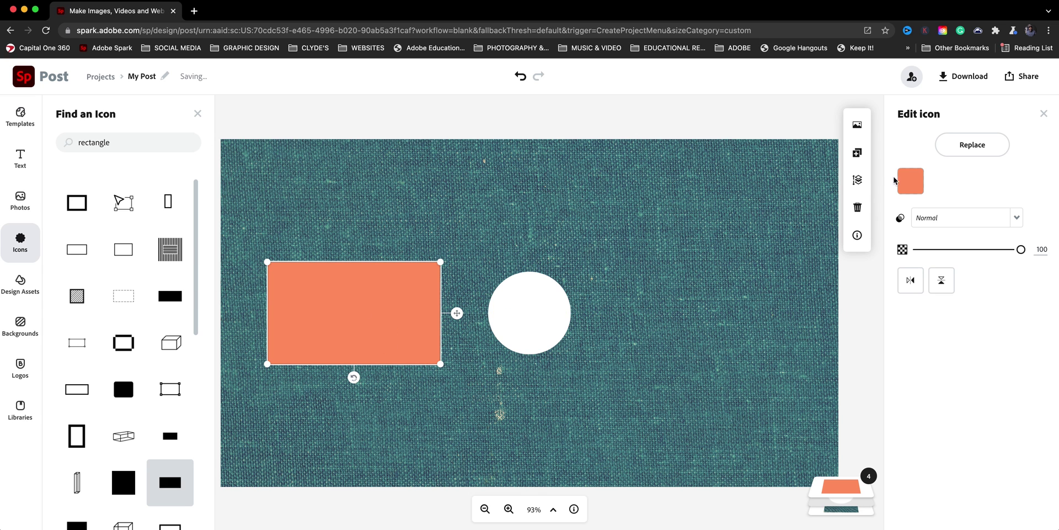
click(909, 181)
click(847, 226)
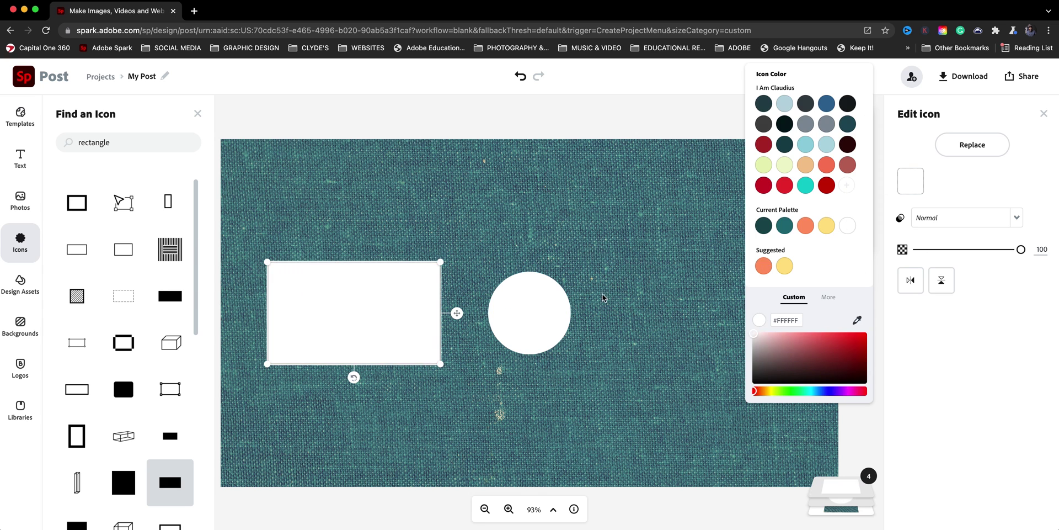
click(383, 315)
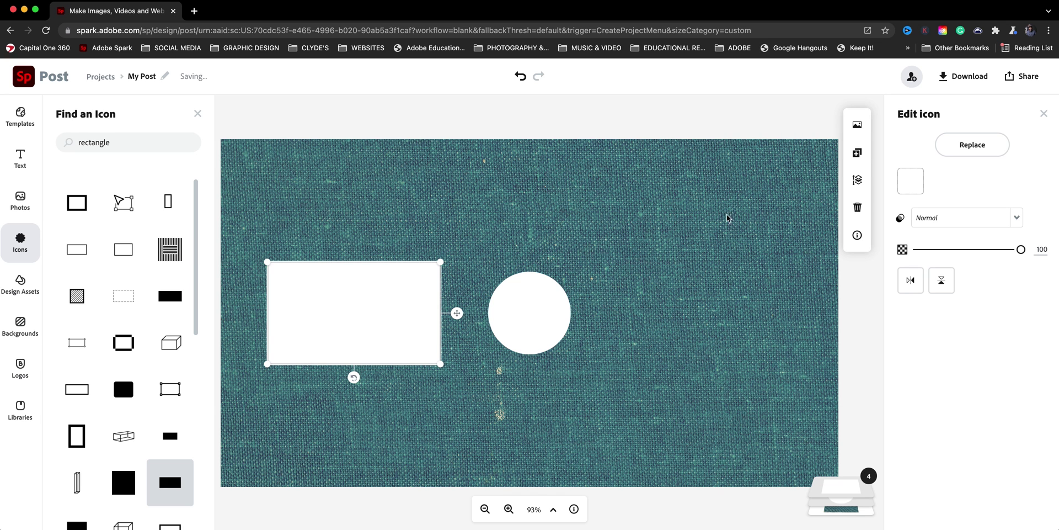
Duplicate the rectangle to the circle's right and group both rectangles with the circle.
click(857, 152)
mouse_move(411, 298)
mouse_down()
mouse_move(444, 310)
mouse_move(717, 314)
mouse_up()
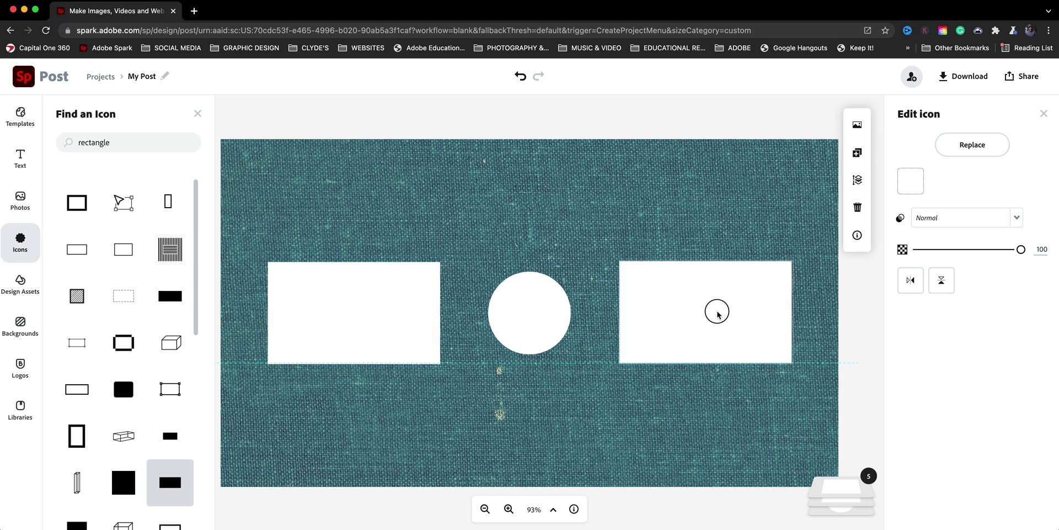
drag(717, 314, 719, 314)
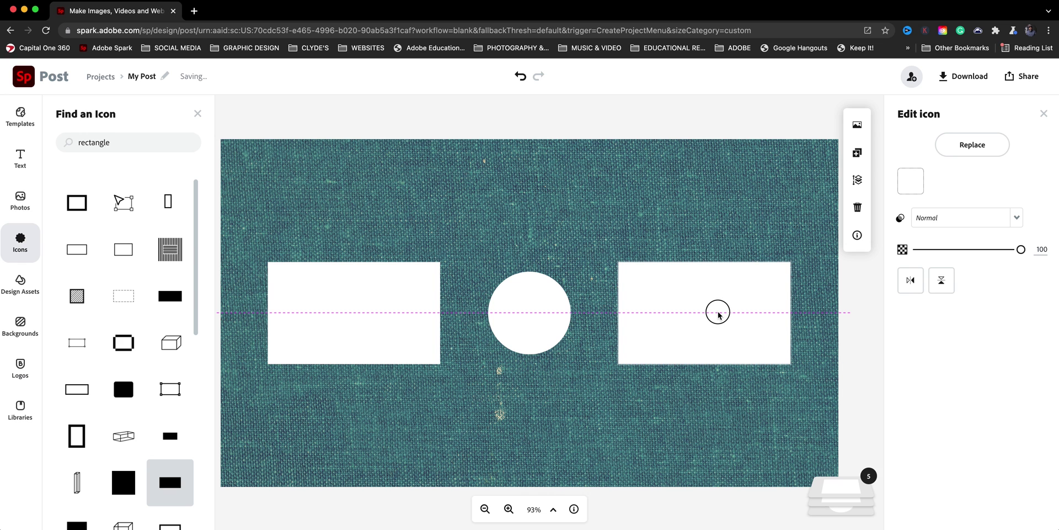
drag(719, 313, 722, 313)
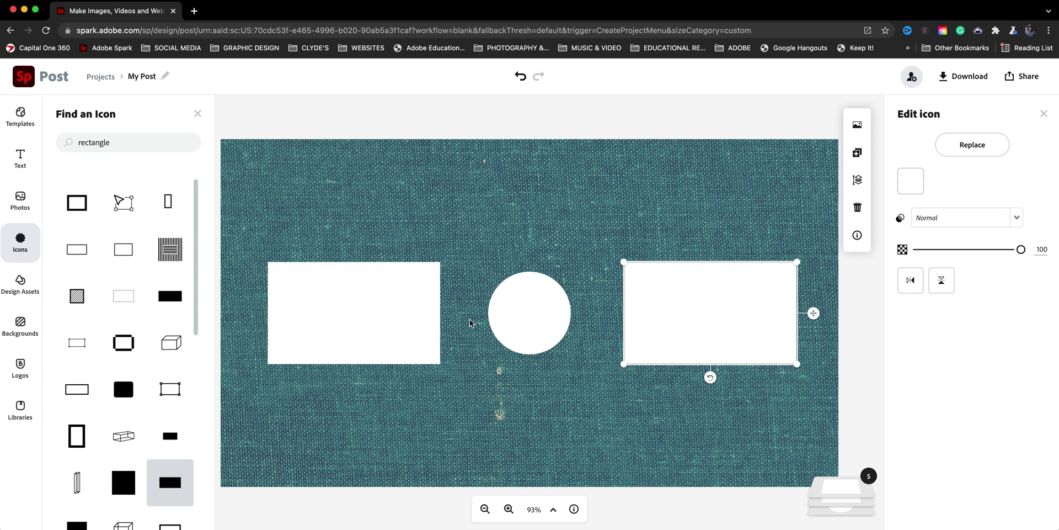
shift+click(390, 326)
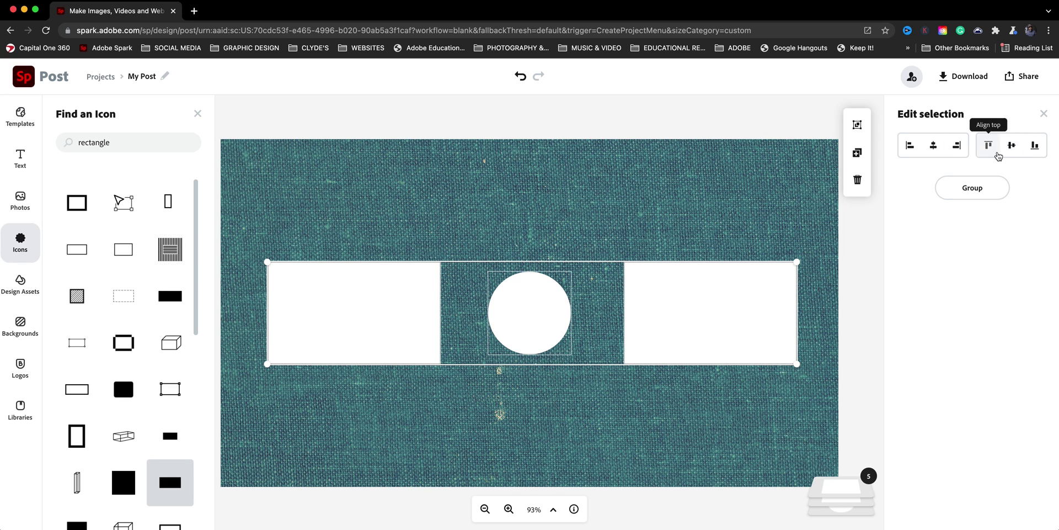
click(980, 194)
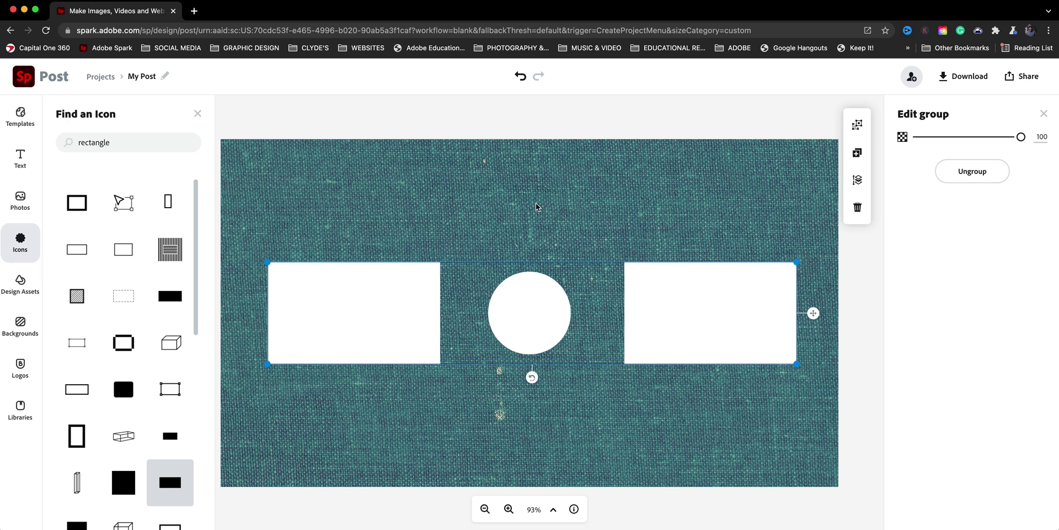
click(529, 134)
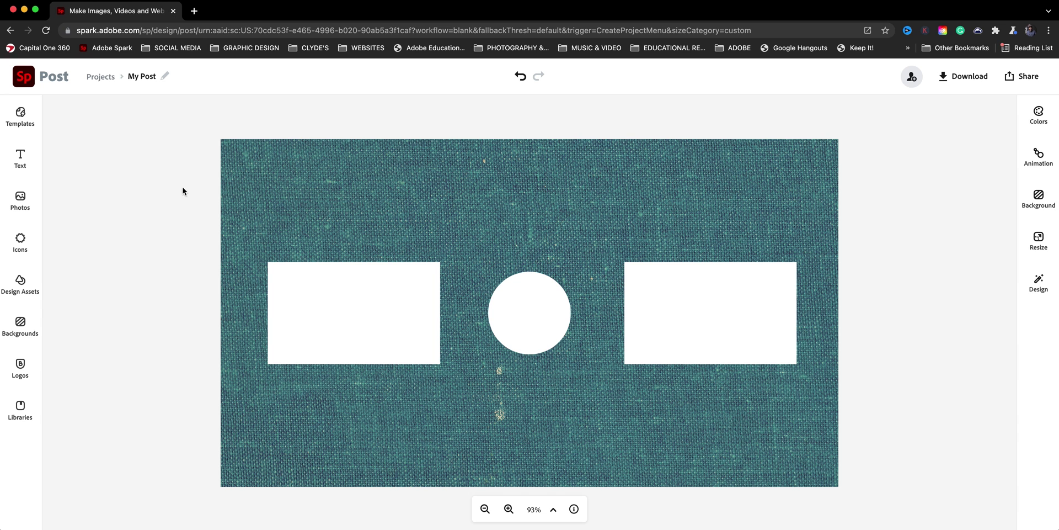
Add white 'SUBSCRIBE' text and shrink it to size 61 just below the circle.
click(32, 159)
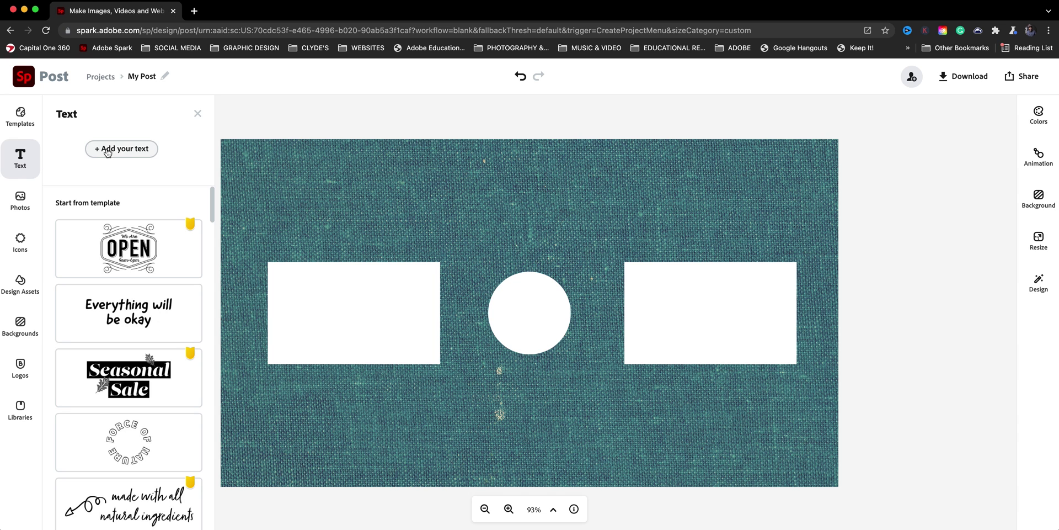
click(119, 149)
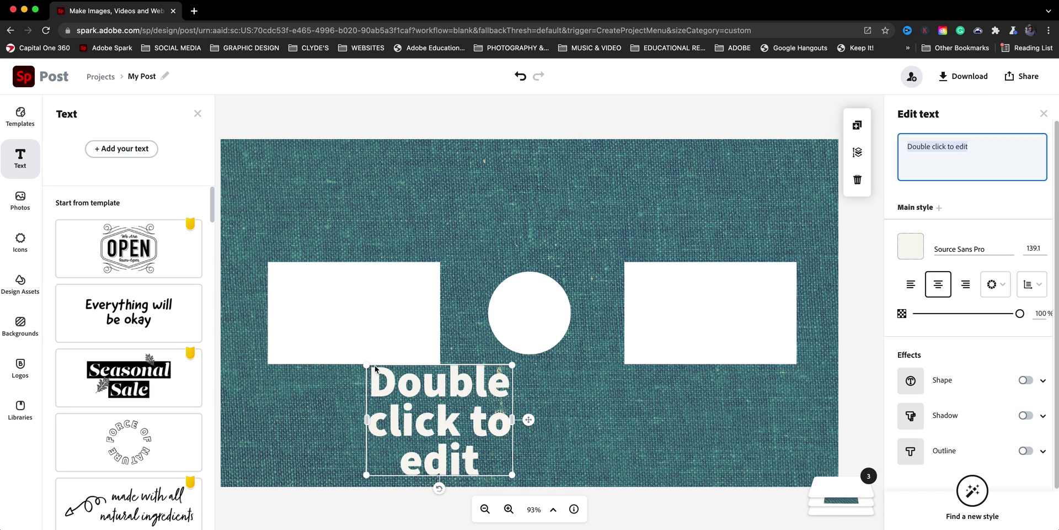
text(SU)
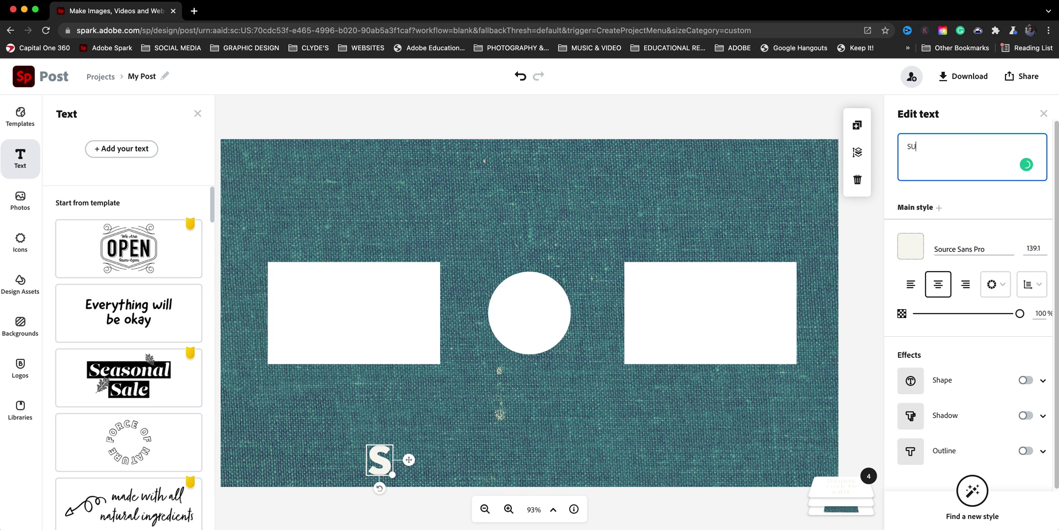
text(BSCRIB)
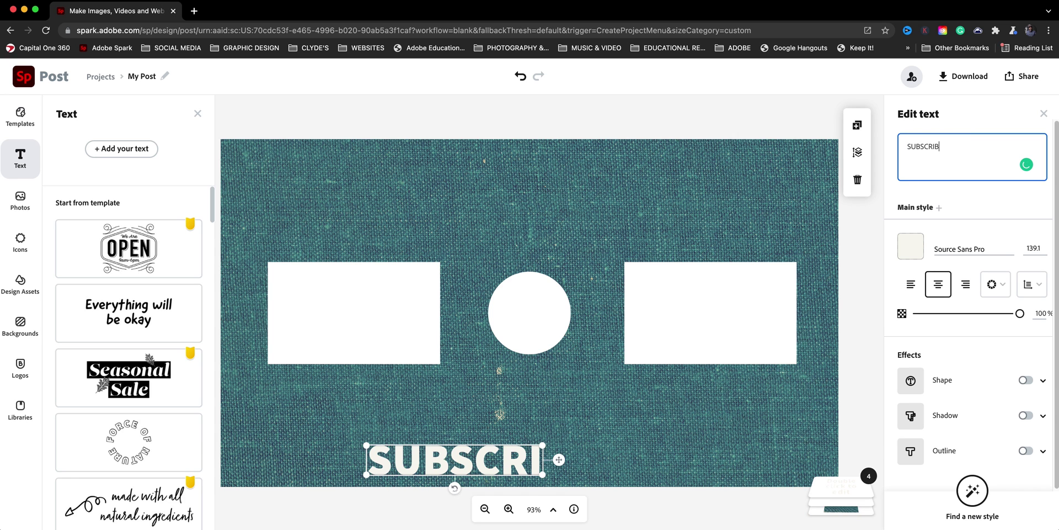
text(E)
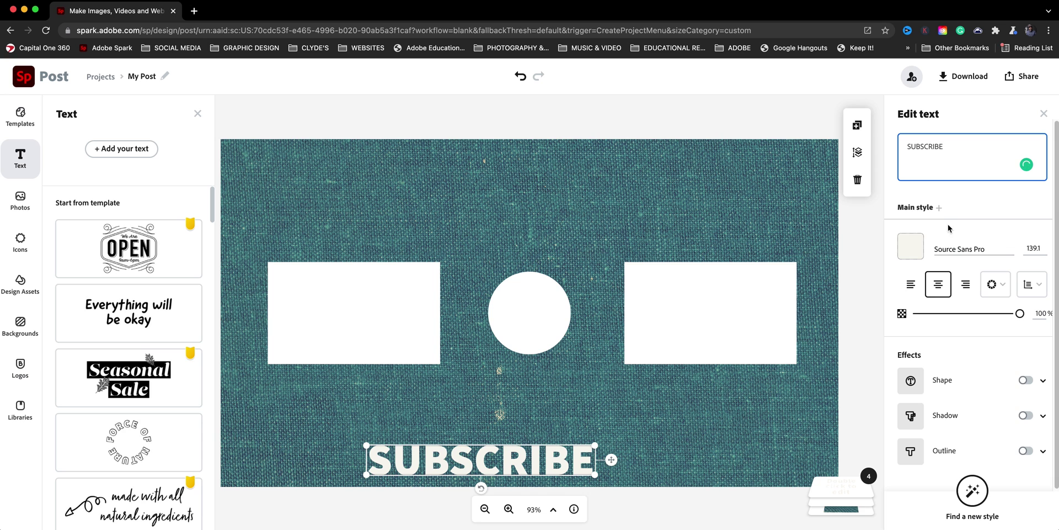
click(917, 253)
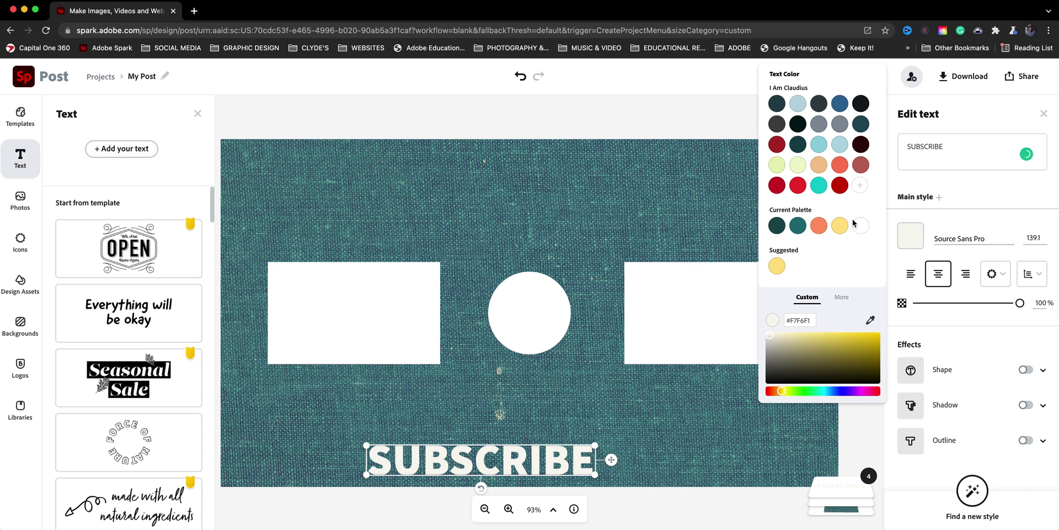
click(860, 226)
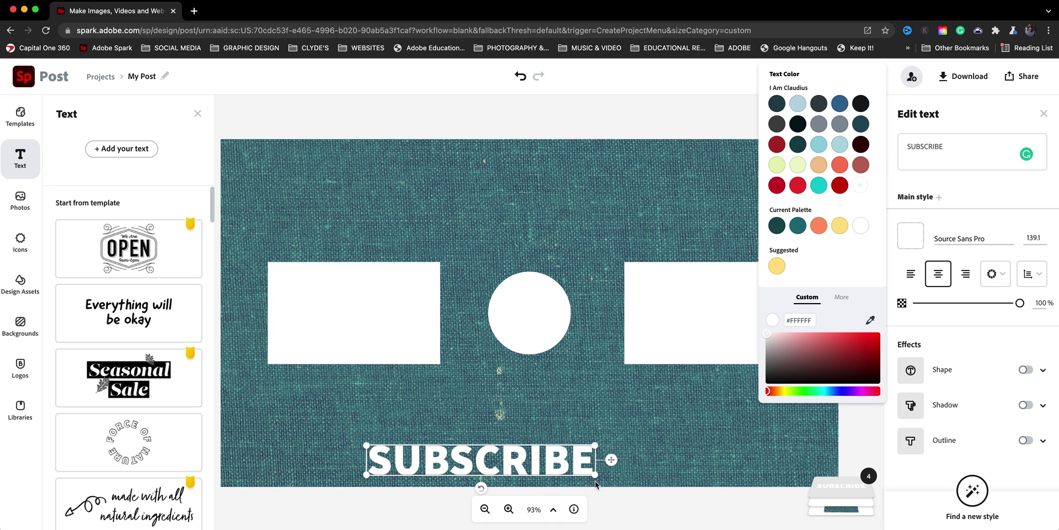
mouse_move(594, 474)
mouse_down()
mouse_move(504, 459)
mouse_move(552, 378)
mouse_up()
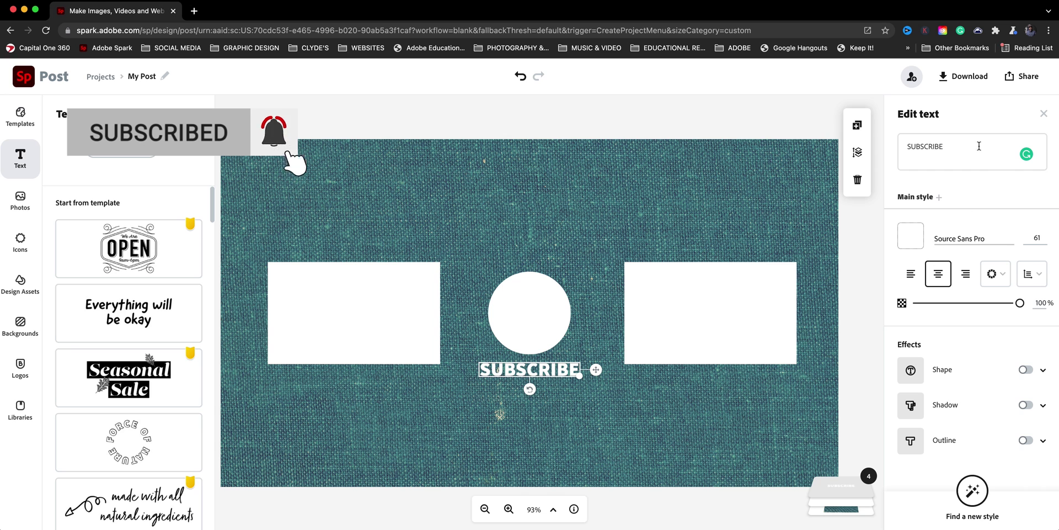
Change SUBSCRIBE to Proxima Nova Bold (size 54.3) and recentre it under the circle.
click(1011, 238)
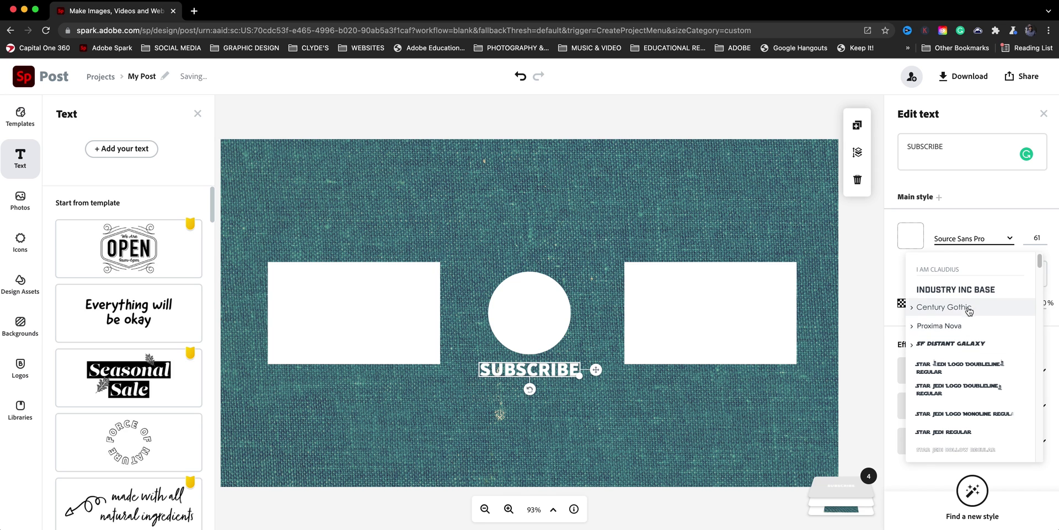
click(921, 328)
click(935, 380)
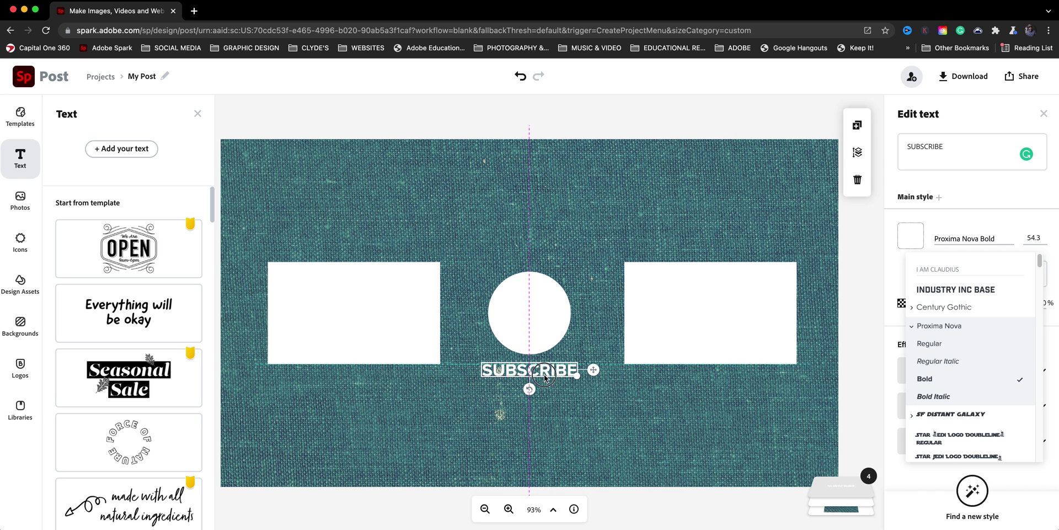
drag(539, 376, 546, 382)
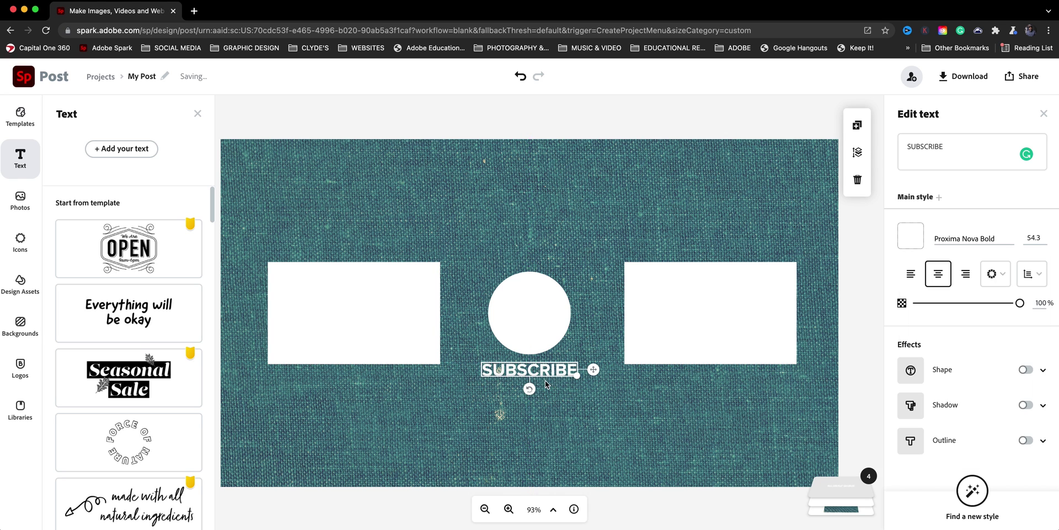
Duplicate the SUBSCRIBE label, retype it as 'WATCH MORE' and place it above the left rectangle.
click(856, 126)
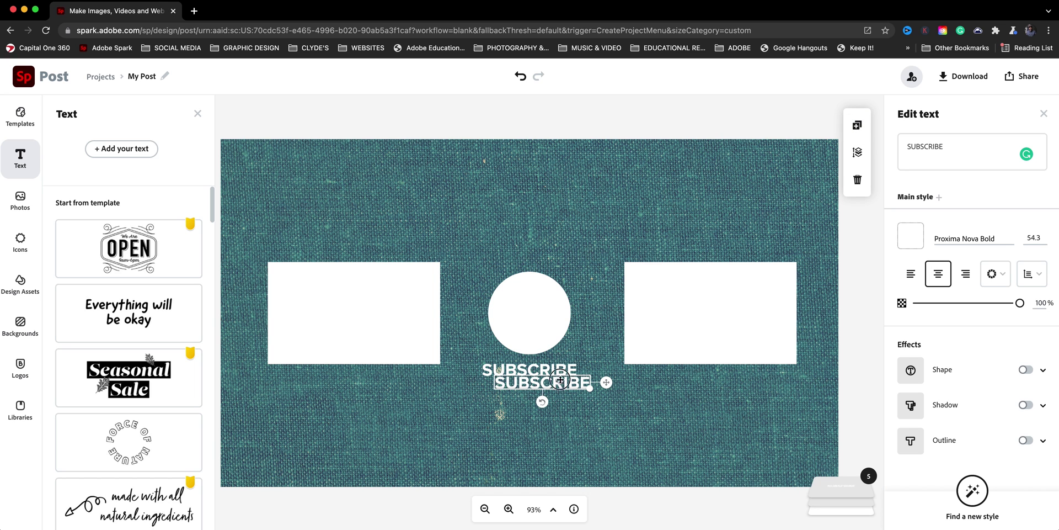
drag(561, 379, 547, 228)
double_click(924, 145)
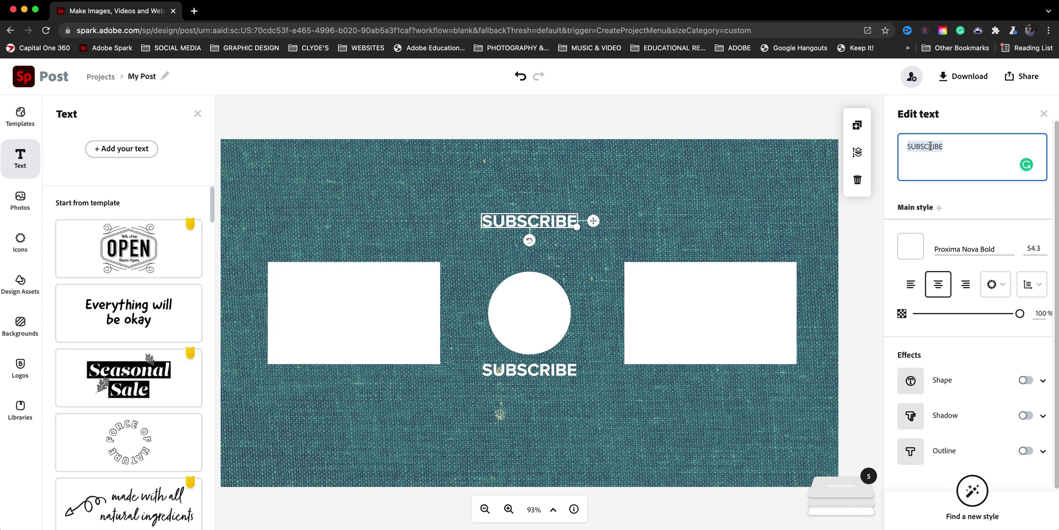
text(WATCH)
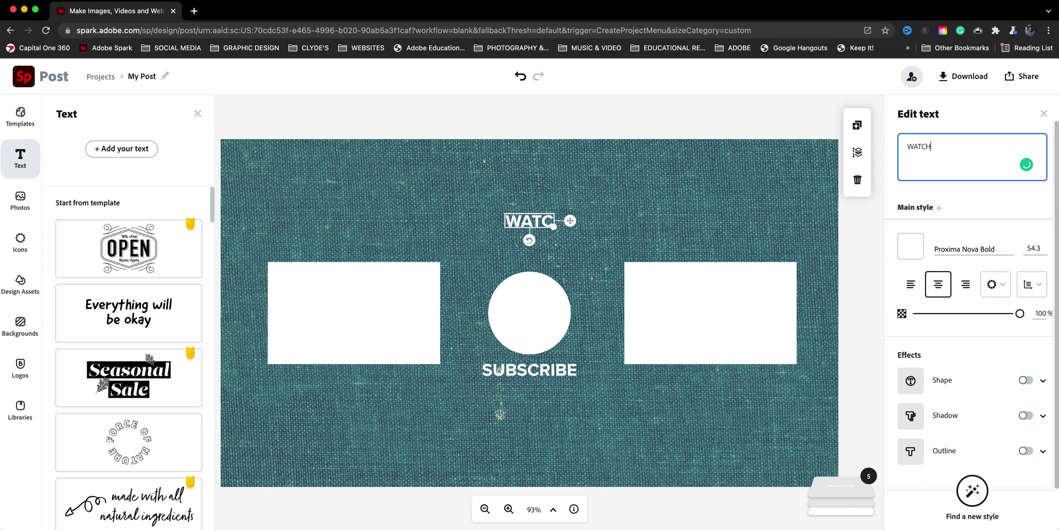
text( MORE)
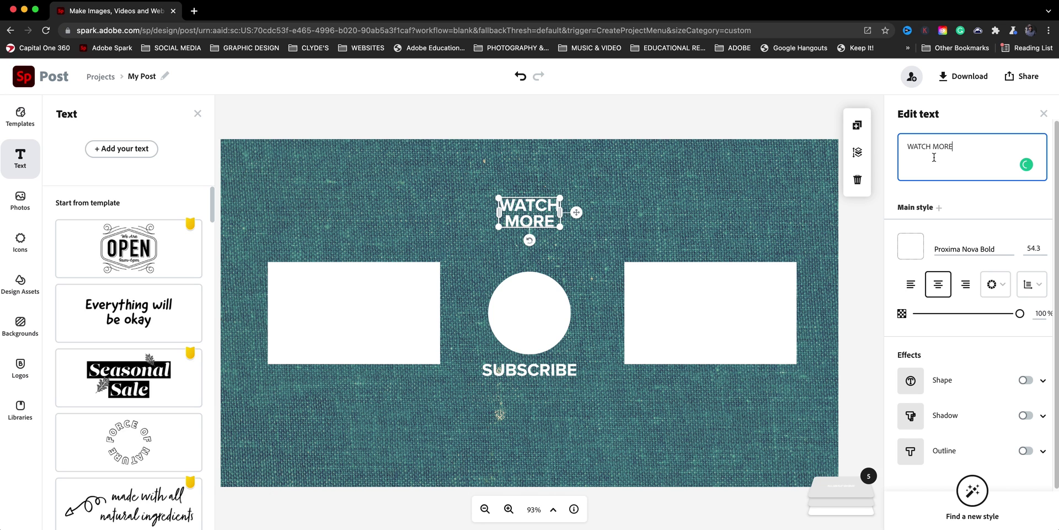
mouse_move(560, 226)
mouse_down()
mouse_move(644, 228)
mouse_move(599, 221)
mouse_up()
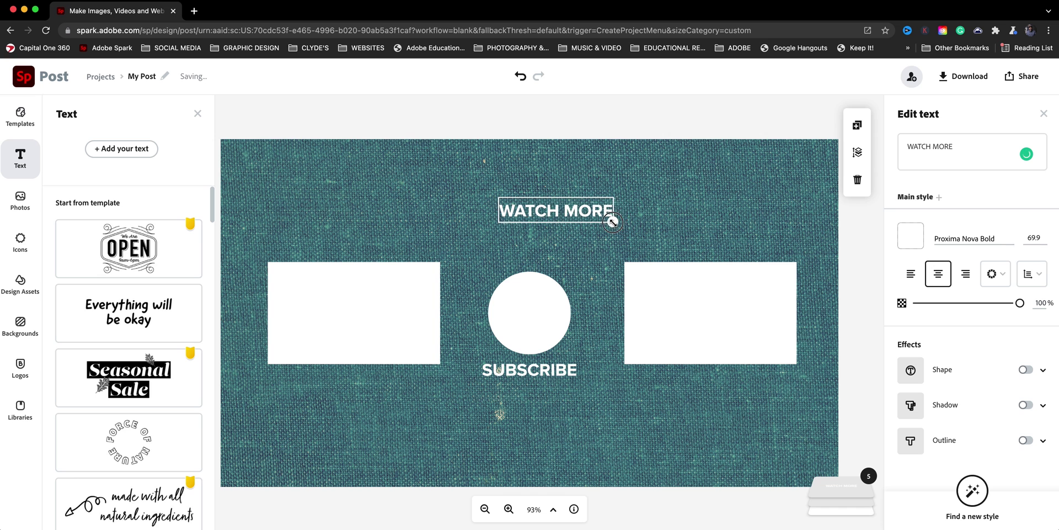
mouse_move(591, 213)
mouse_down()
mouse_move(565, 229)
mouse_move(382, 242)
mouse_up()
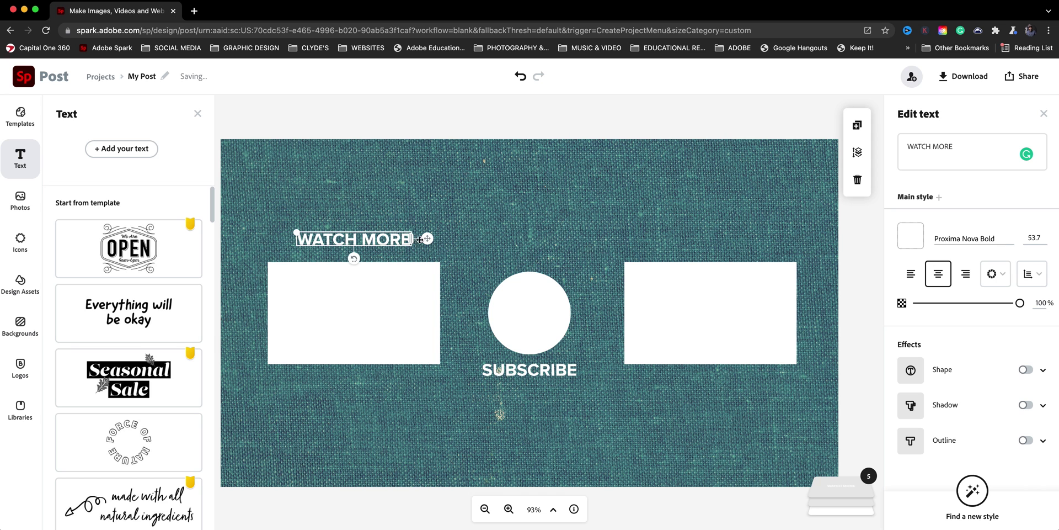
Try a 'WATCH THIS' copy above the right rectangle, then delete it.
click(858, 125)
drag(371, 253, 718, 240)
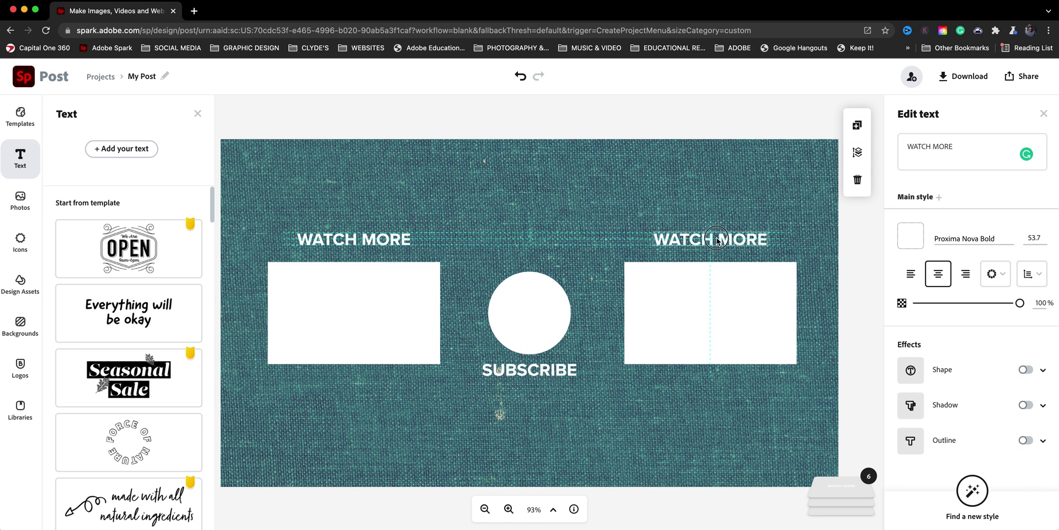
drag(959, 147, 892, 147)
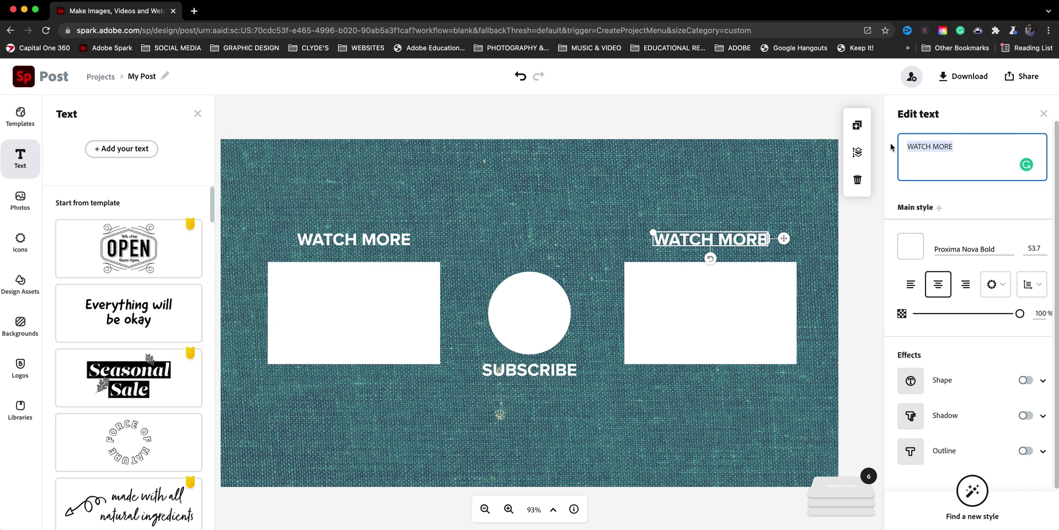
text(WATCH)
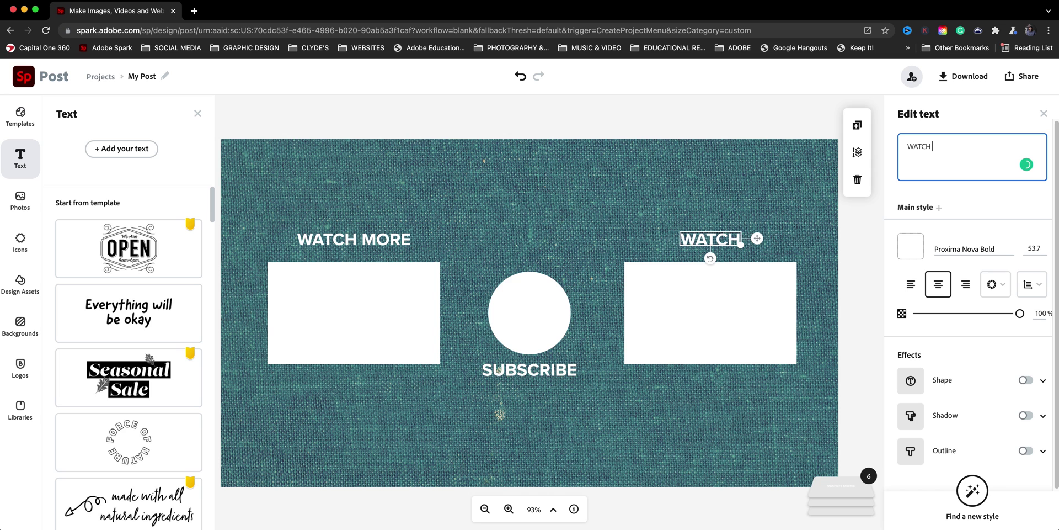
text( THIS)
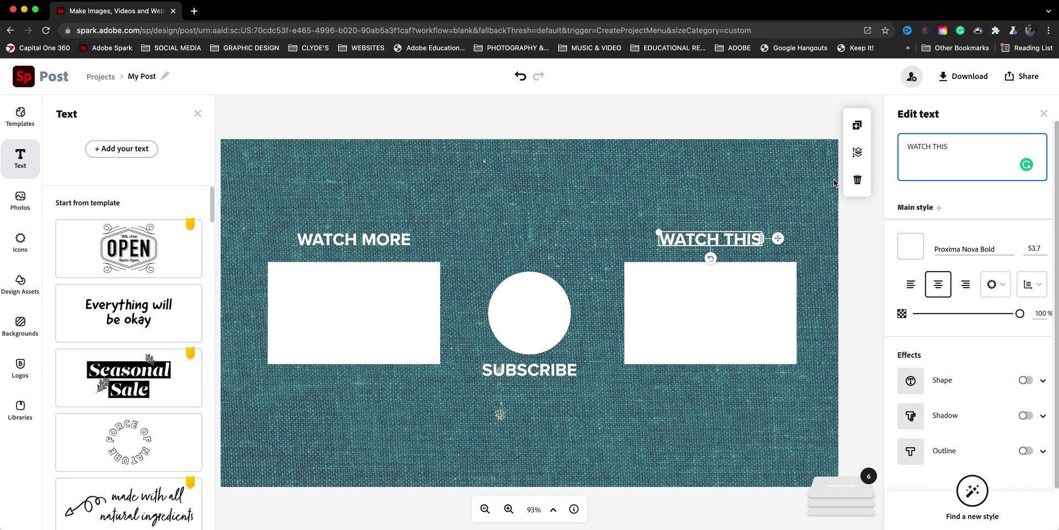
click(855, 181)
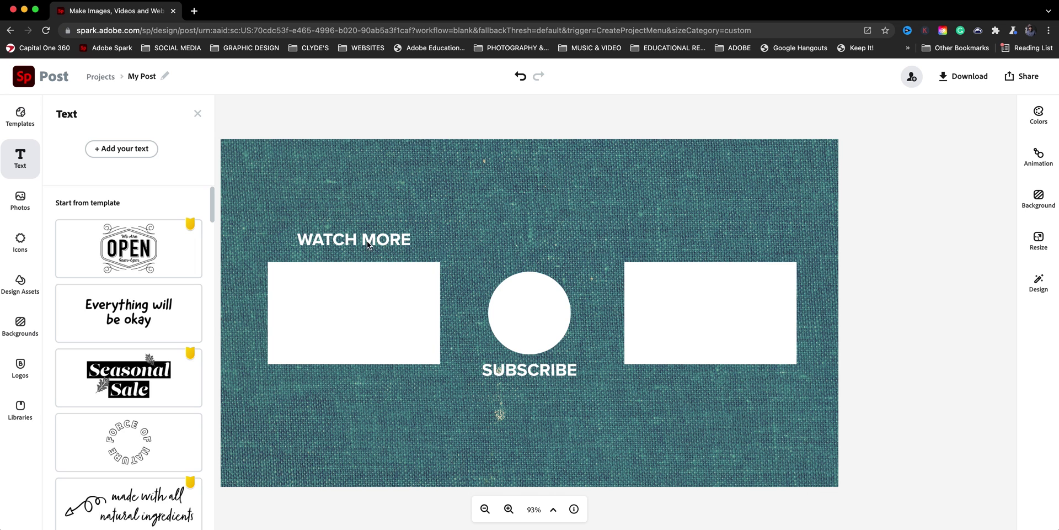
Enlarge WATCH MORE to 85.5 and centre it horizontally above the shapes.
drag(426, 238, 538, 215)
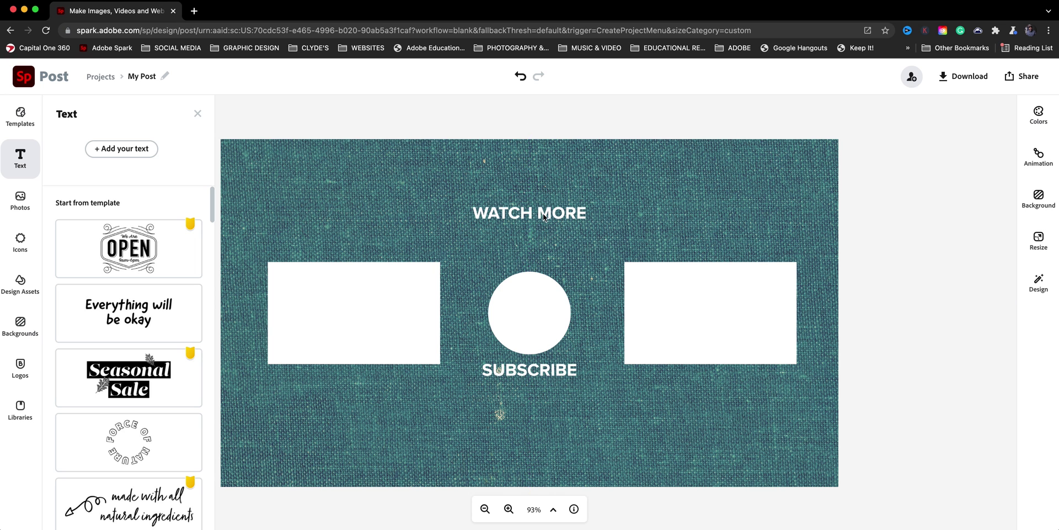
click(543, 213)
drag(473, 206, 405, 198)
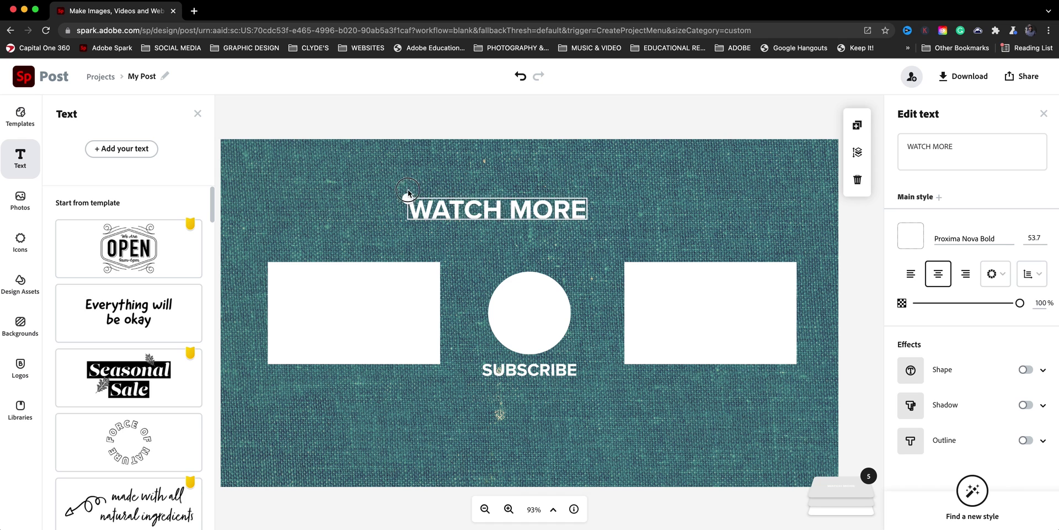
drag(499, 208, 527, 210)
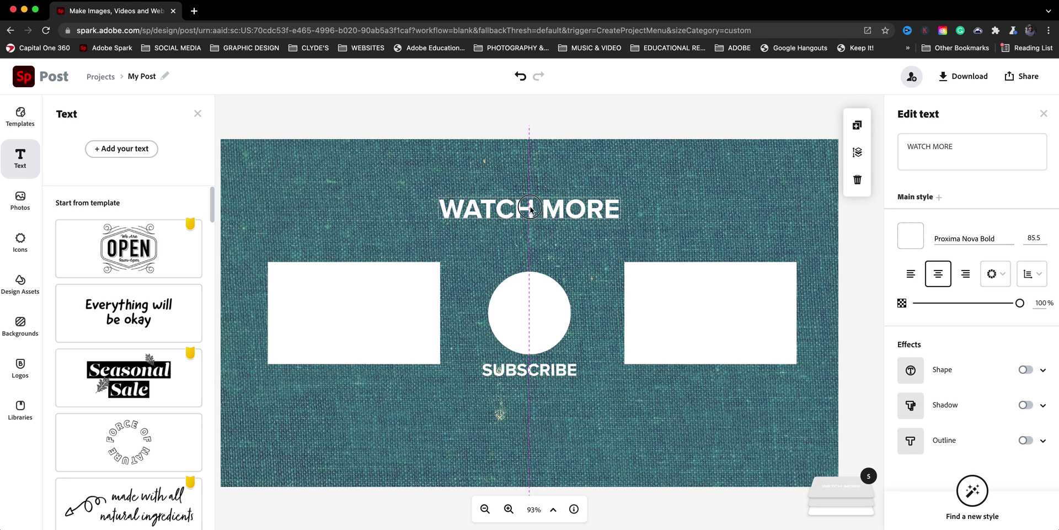
drag(528, 210, 532, 203)
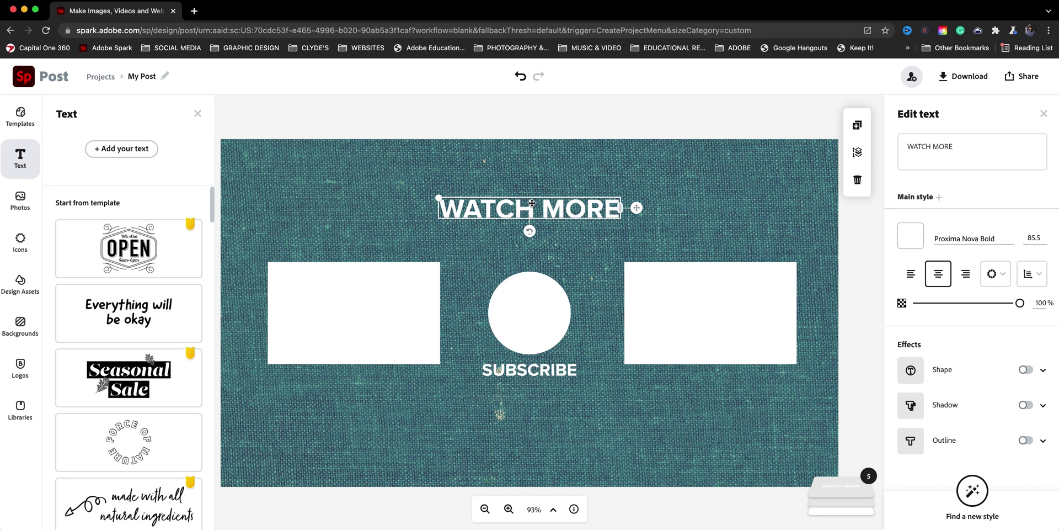
Search the icon library for 'curved ARROW' icons.
click(20, 238)
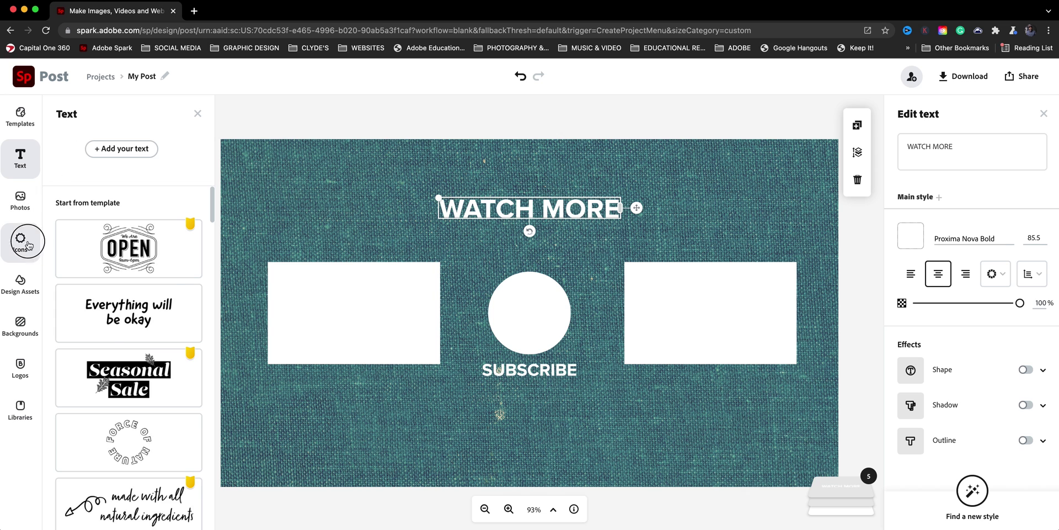
click(121, 142)
drag(120, 141, 70, 143)
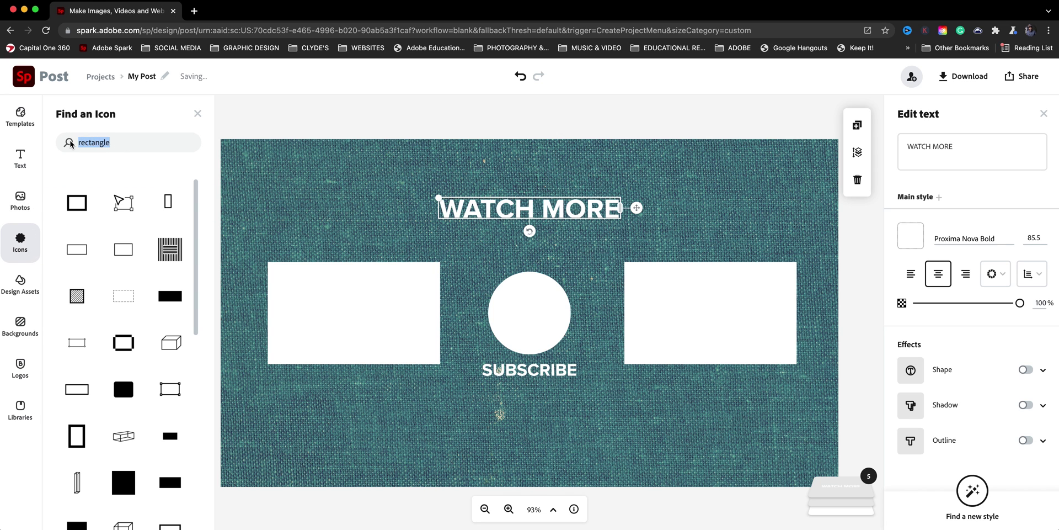
text(ARROW)
key(Return)
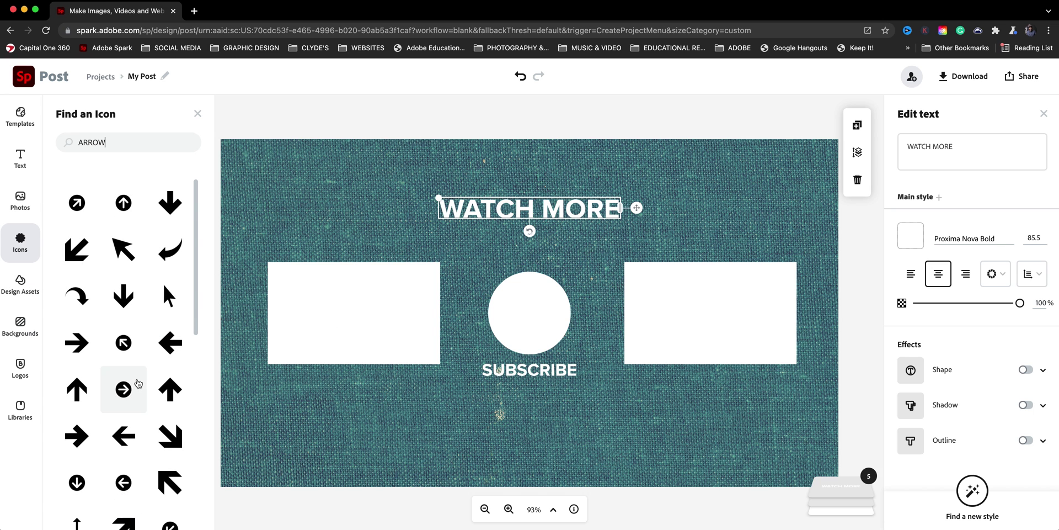
scroll(135, 383, down, 5)
scroll(138, 385, down, 5)
scroll(139, 385, down, 3)
scroll(139, 385, down, 3)
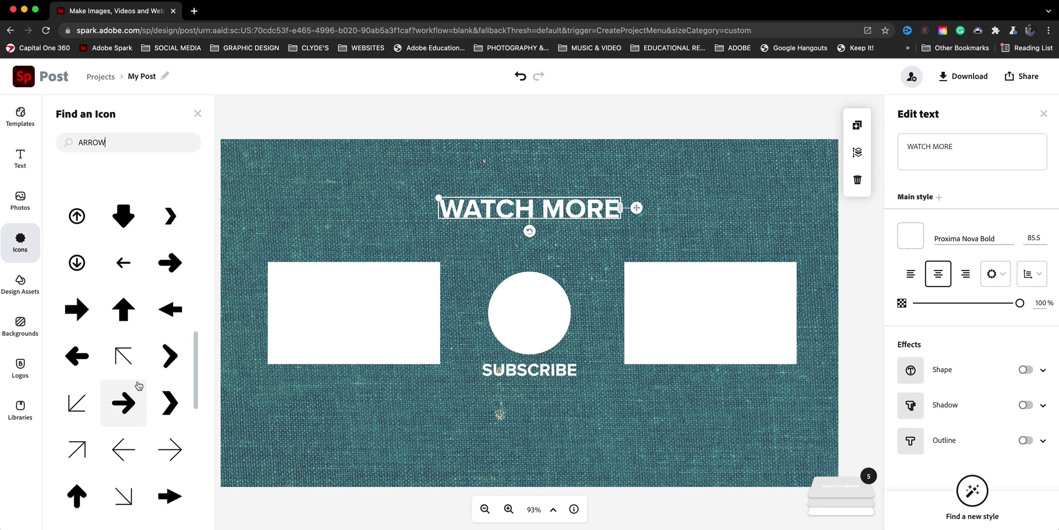
scroll(139, 385, down, 3)
scroll(139, 385, down, 3)
scroll(139, 385, down, 1)
scroll(139, 385, down, 2)
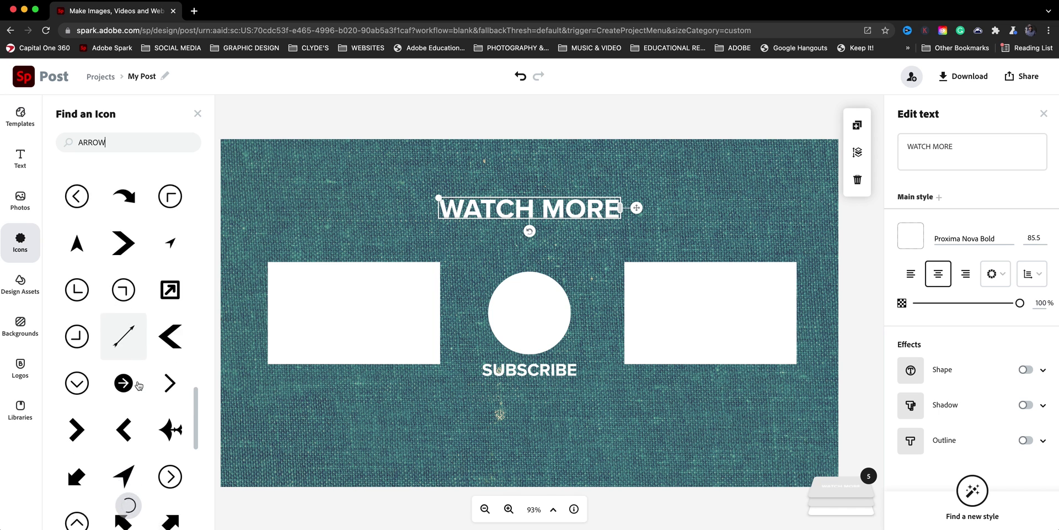
scroll(139, 385, down, 1)
scroll(138, 385, down, 3)
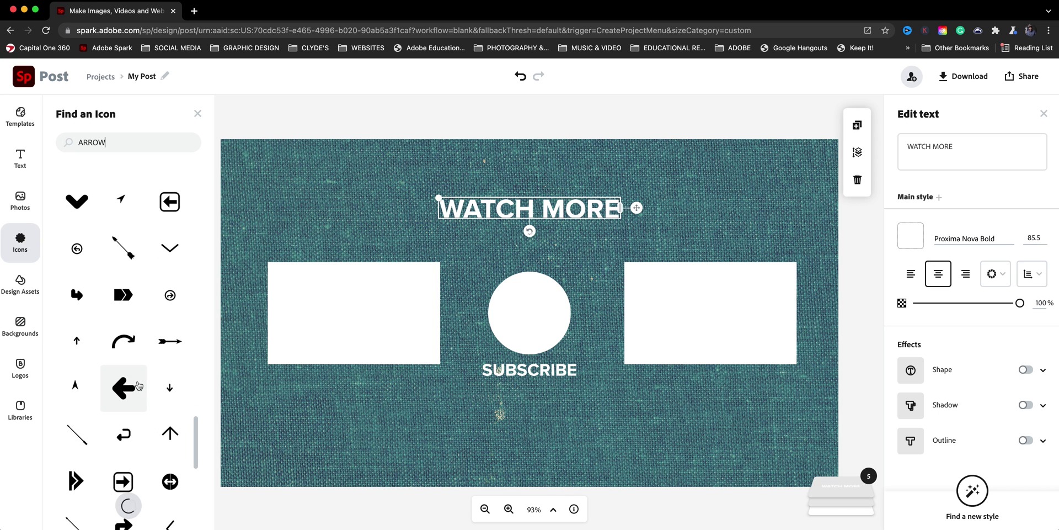
scroll(129, 395, down, 1)
scroll(129, 395, down, 2)
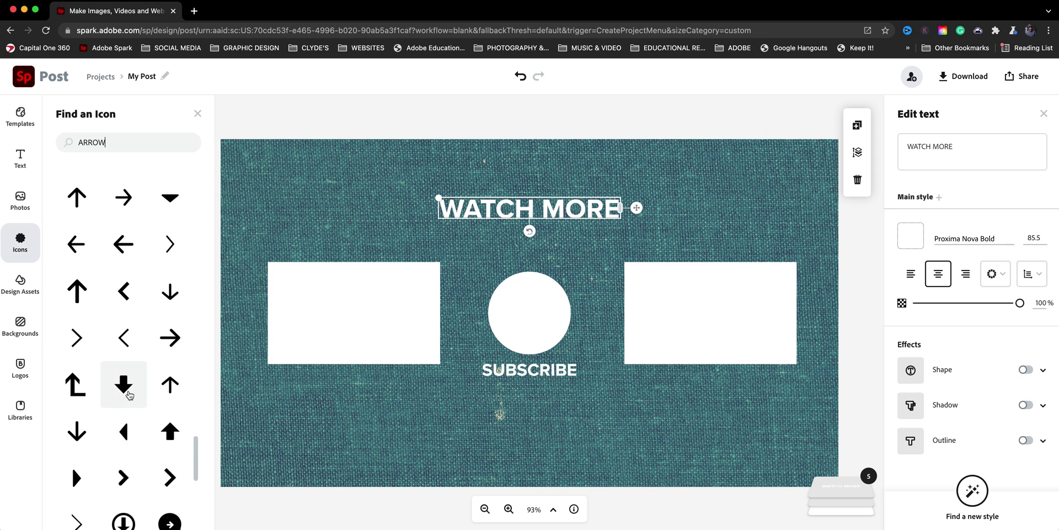
scroll(129, 395, down, 2)
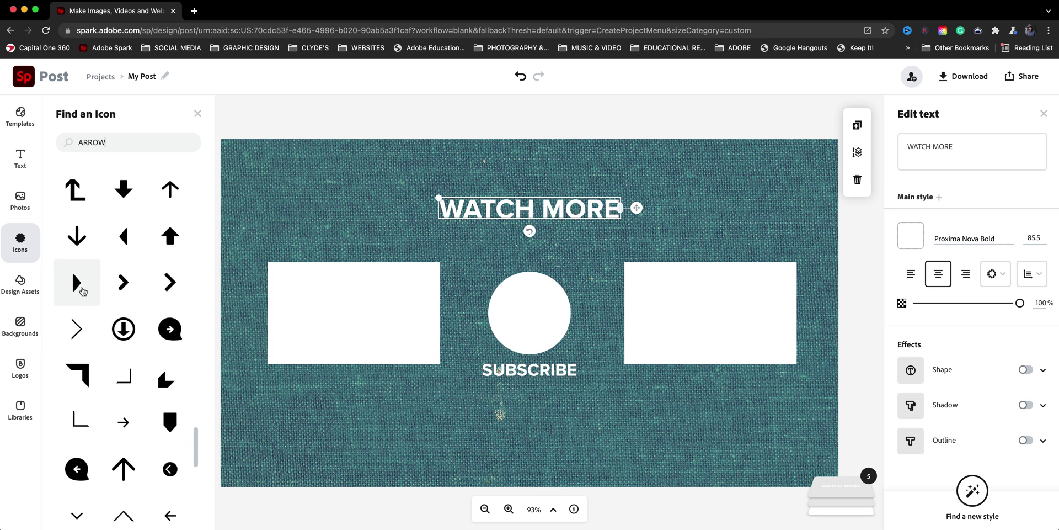
scroll(82, 248, down, 5)
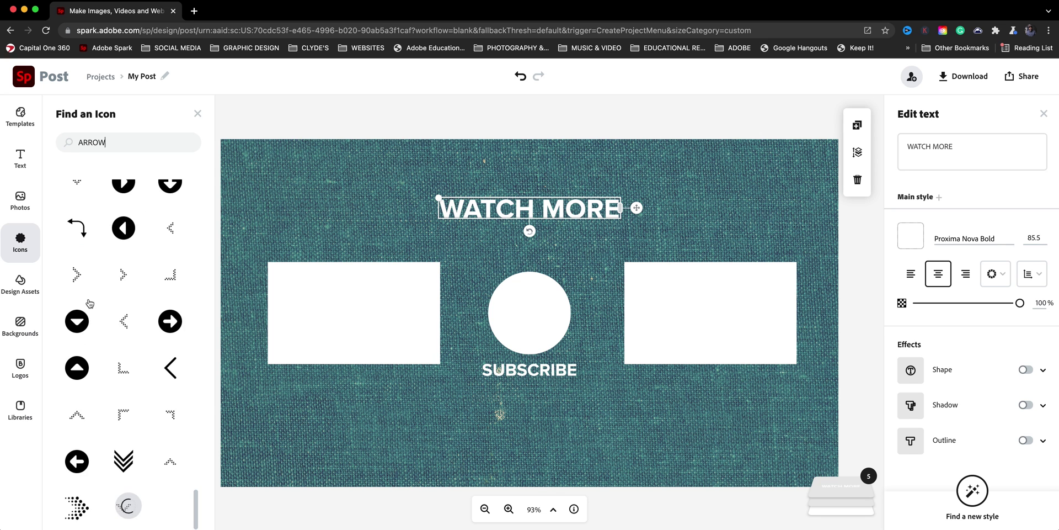
click(78, 142)
text(curve)
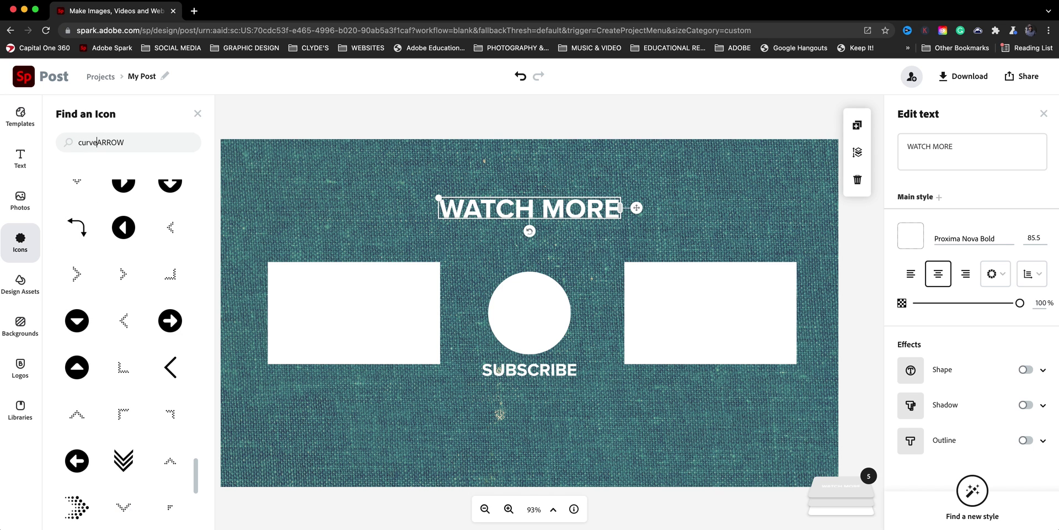
text(d)
key(Return)
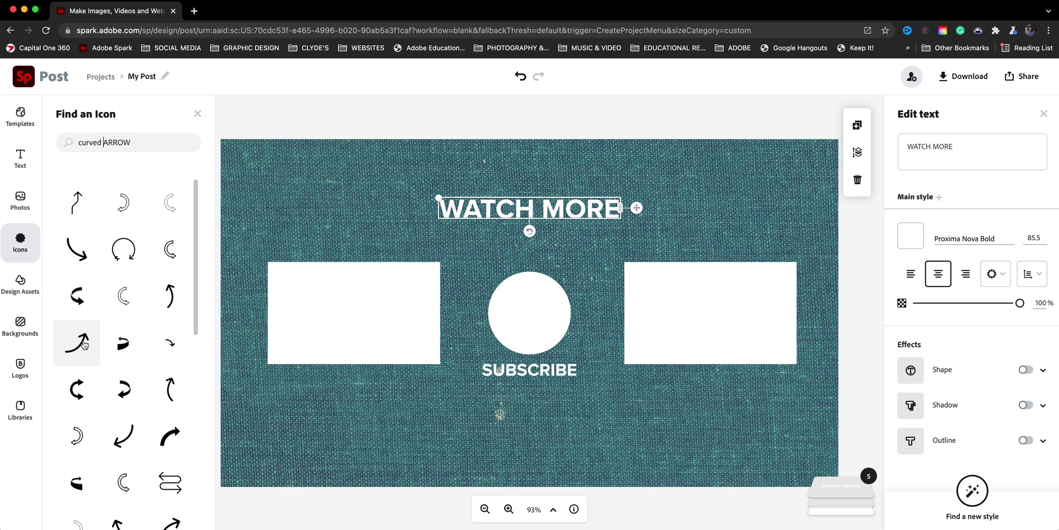
Add a curved arrow, rotate and shrink it beside WATCH MORE, and colour it white.
click(78, 345)
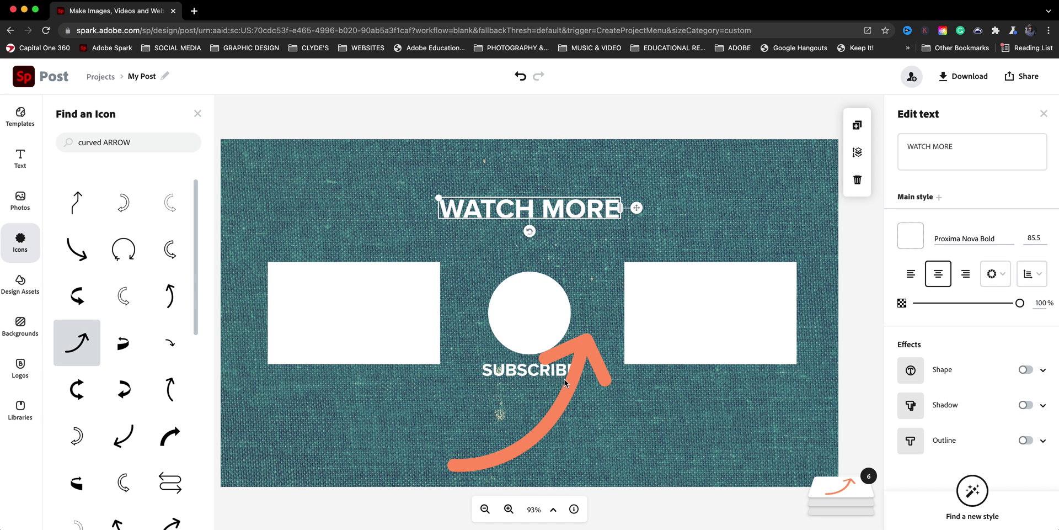
drag(565, 380, 426, 246)
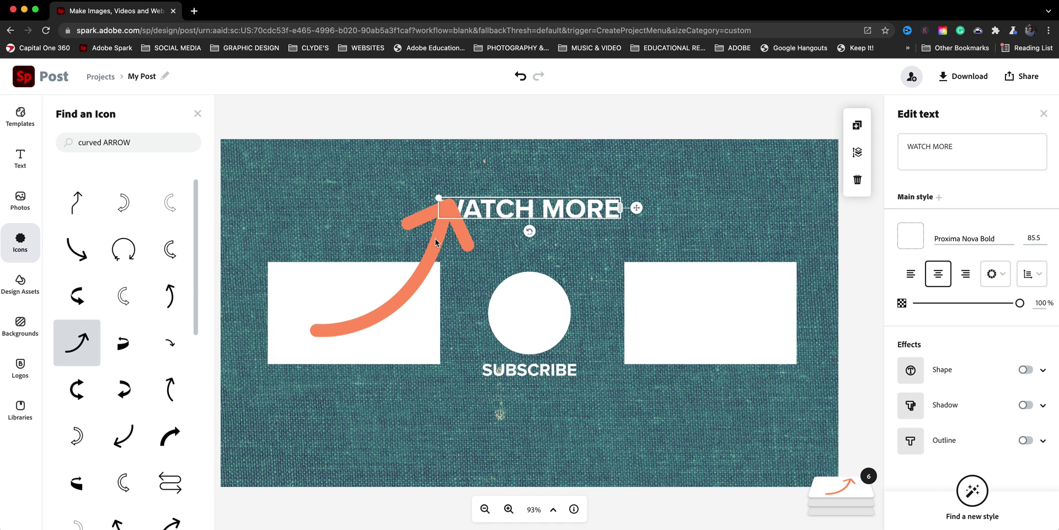
click(401, 300)
drag(392, 350, 402, 209)
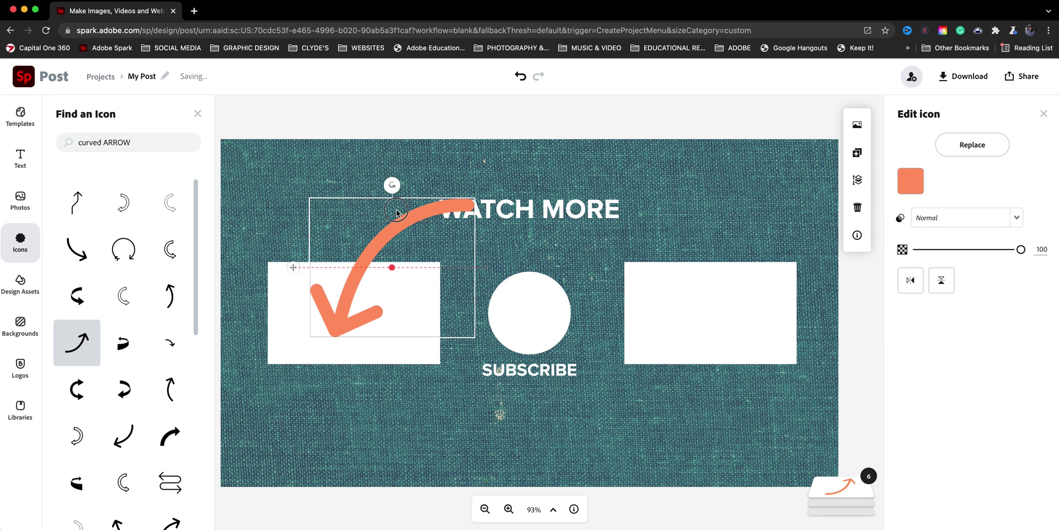
drag(472, 335, 379, 239)
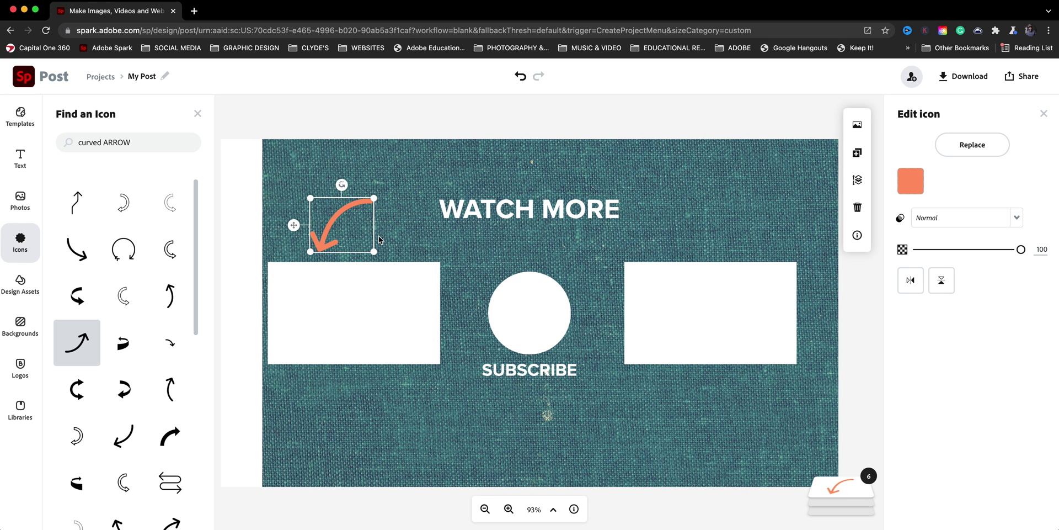
key(ctrl+z)
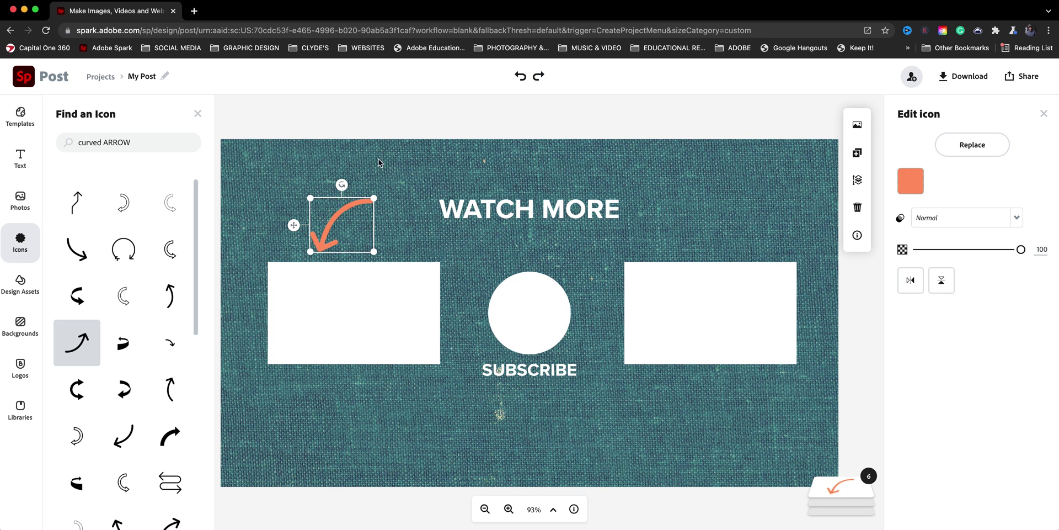
drag(339, 213, 370, 216)
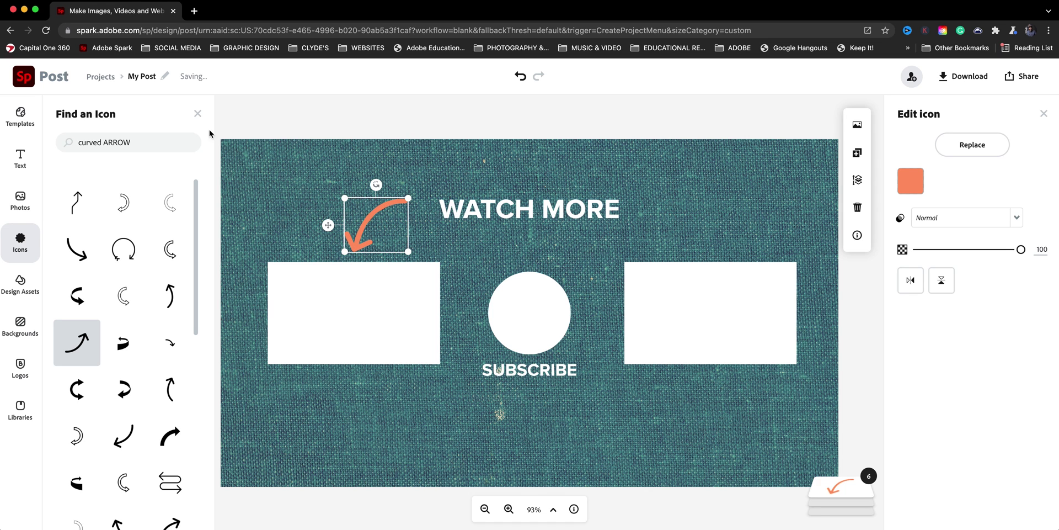
click(910, 189)
click(846, 226)
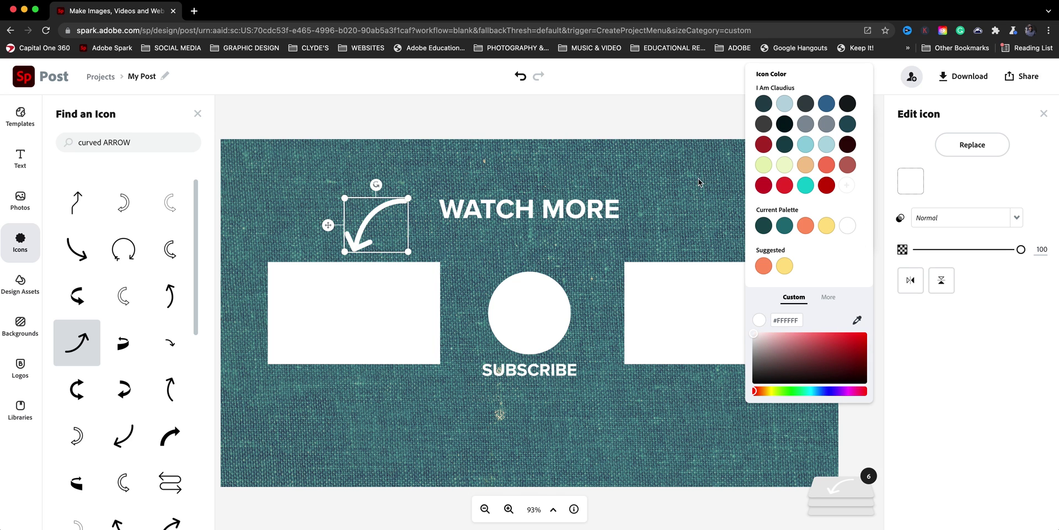
Duplicate the arrow, place it right of WATCH MORE and flip it horizontally.
click(623, 119)
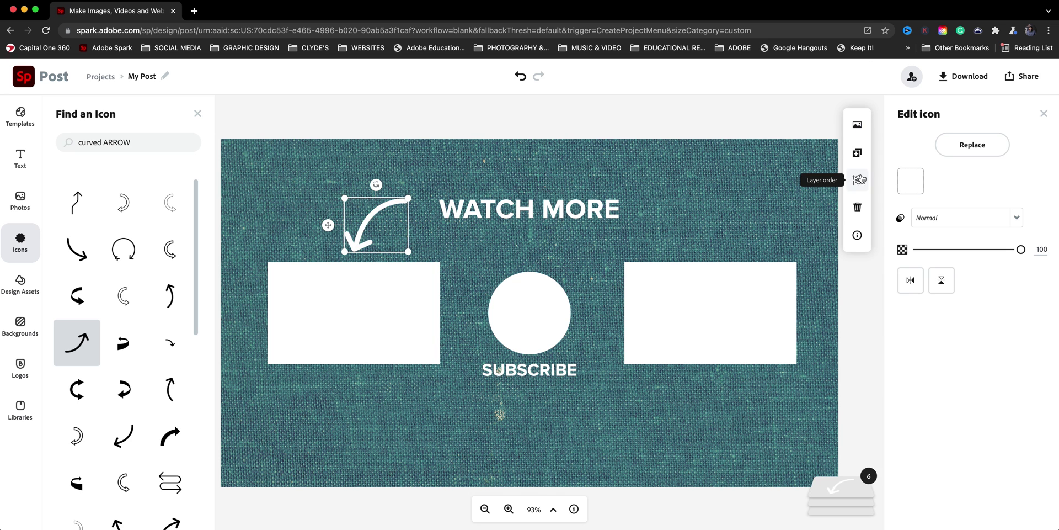
click(857, 152)
drag(392, 229, 673, 213)
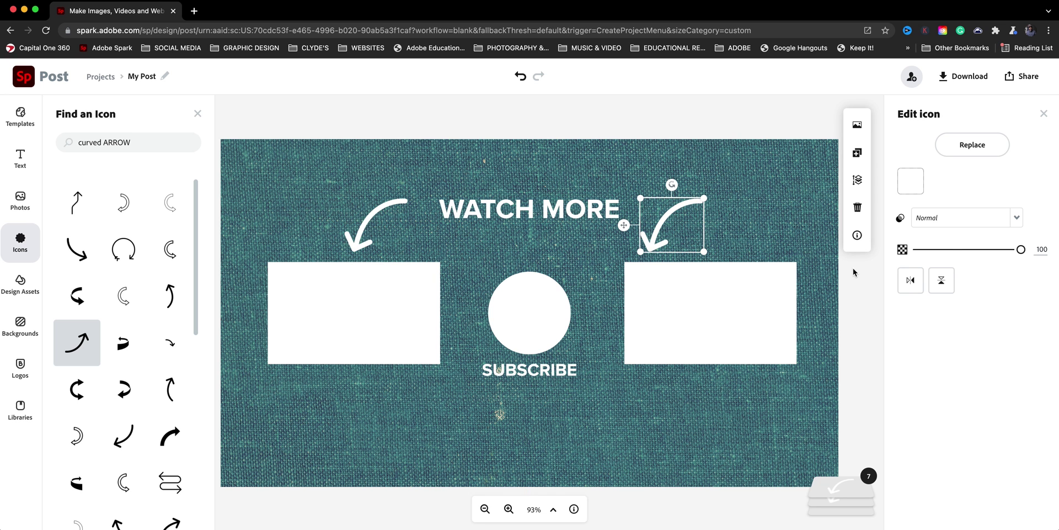
click(911, 281)
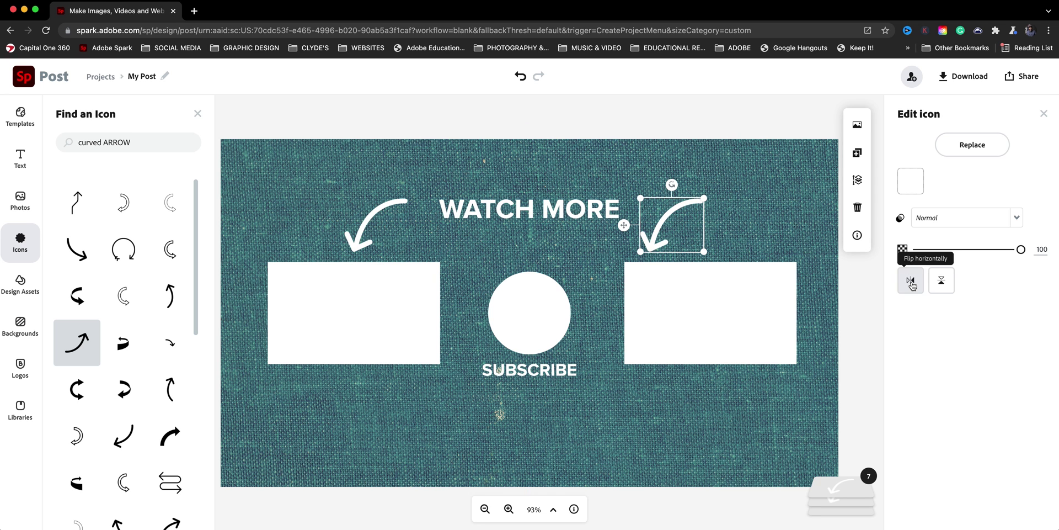
drag(688, 230, 711, 234)
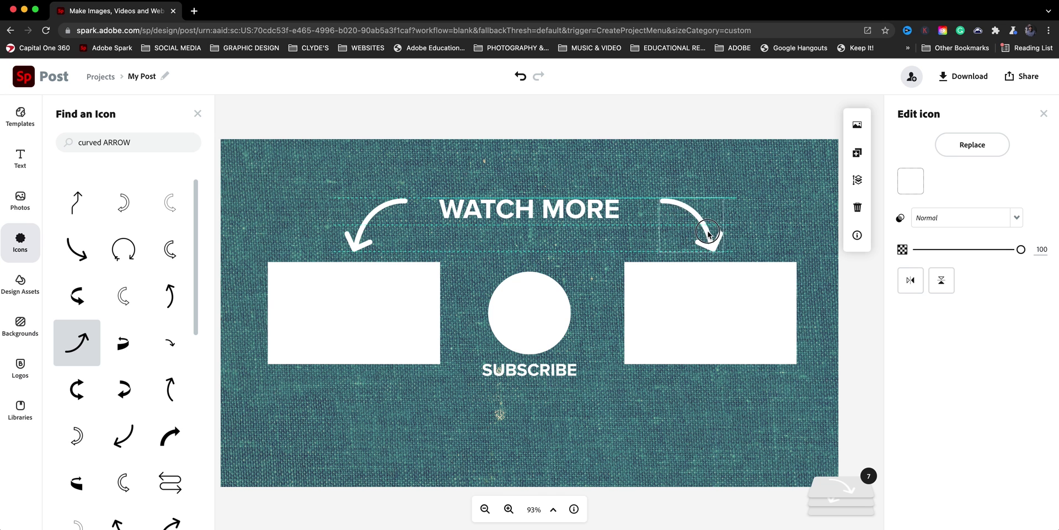
Enlarge WATCH MORE to 105.6 and centre it between the two arrows.
click(527, 206)
mouse_move(434, 191)
mouse_down()
mouse_move(386, 162)
mouse_move(367, 166)
mouse_up()
drag(481, 197, 537, 198)
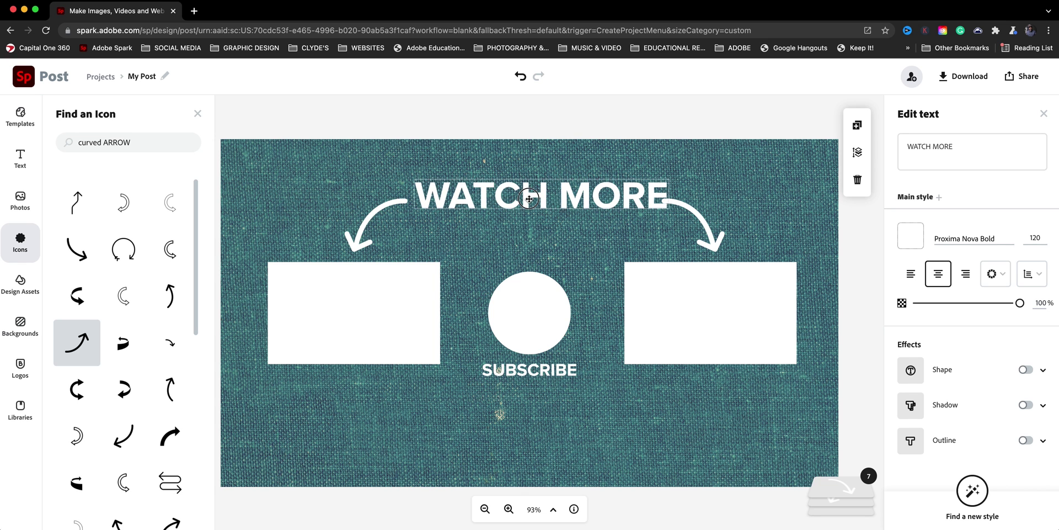
drag(417, 179, 444, 183)
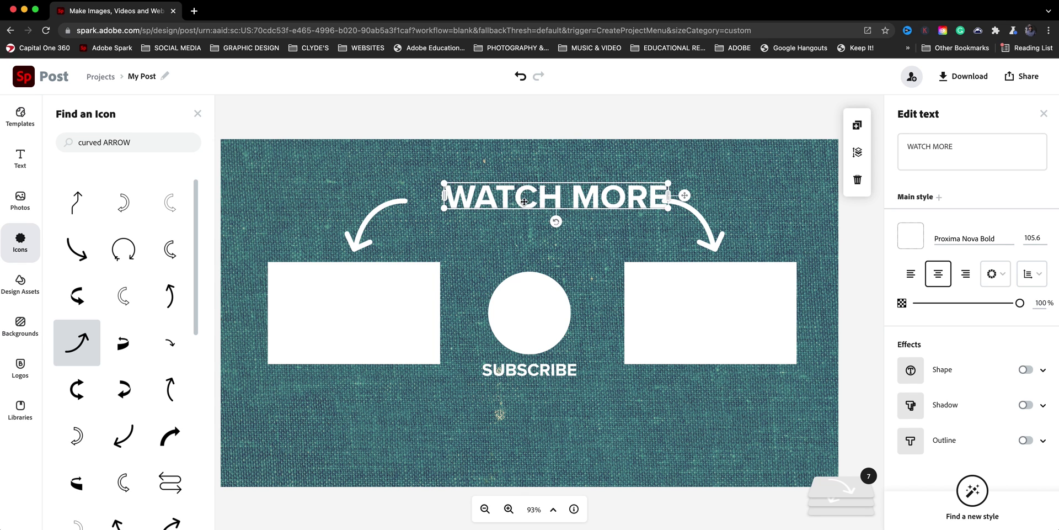
drag(534, 200, 510, 201)
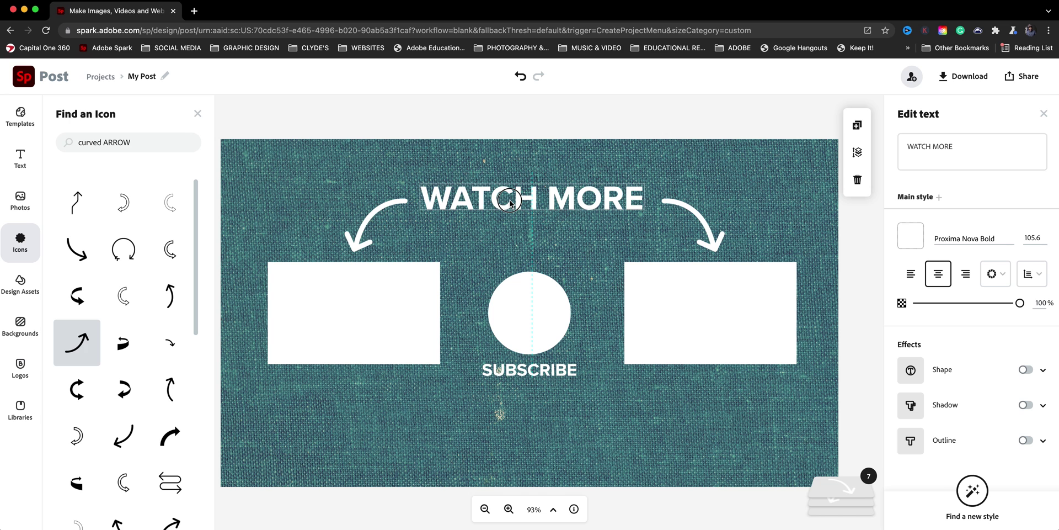
Rename the project to 'YT-ENDSCREEN-01'.
click(560, 118)
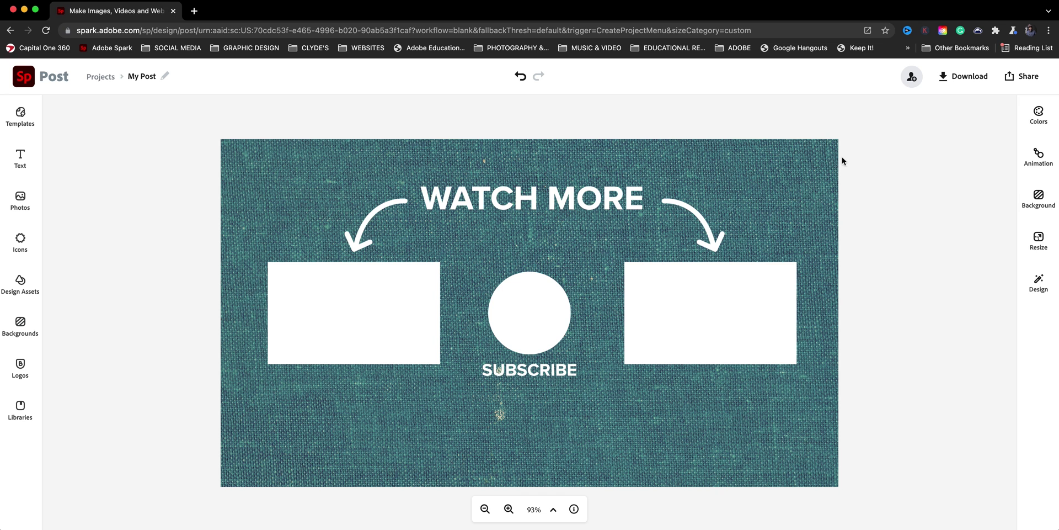
click(147, 76)
key(BackSpace)
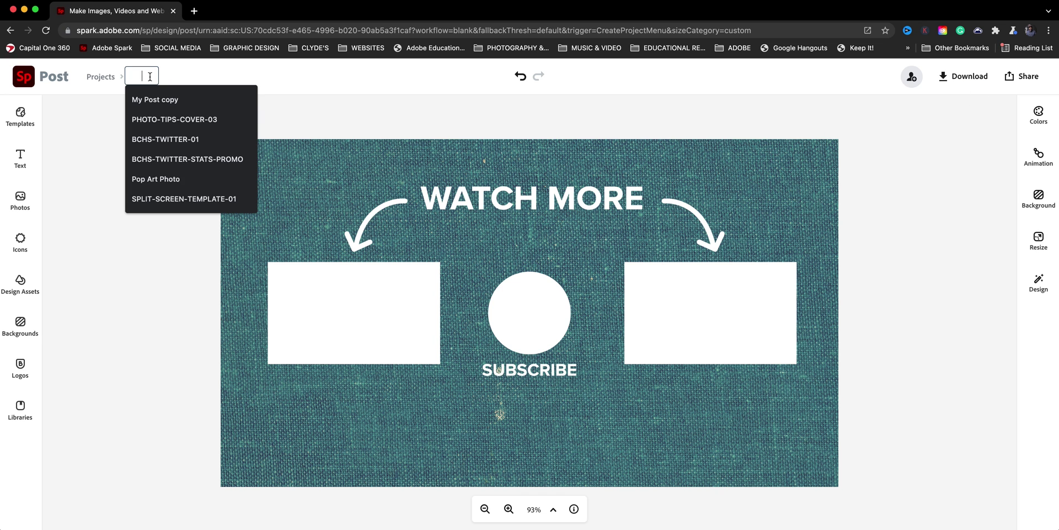
text(YT)
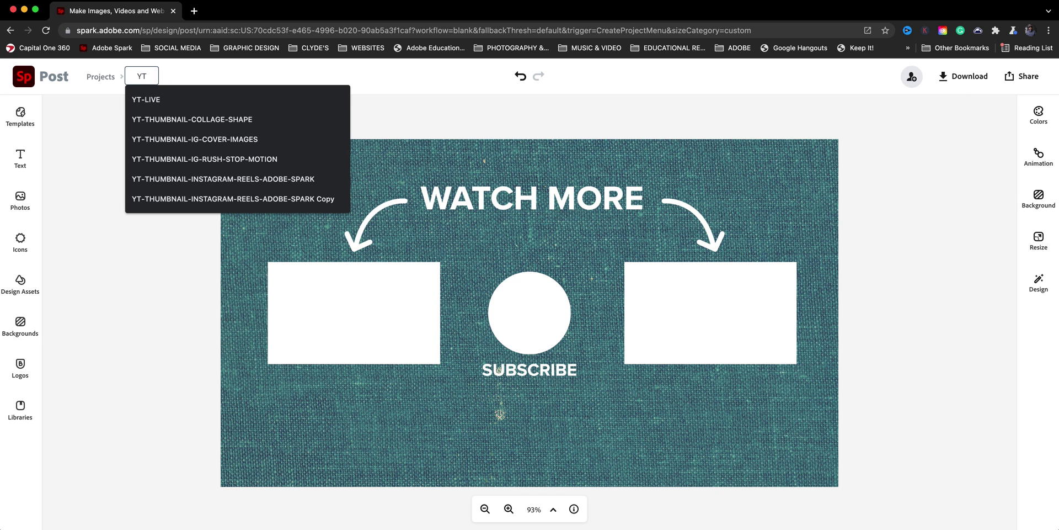
text(-END)
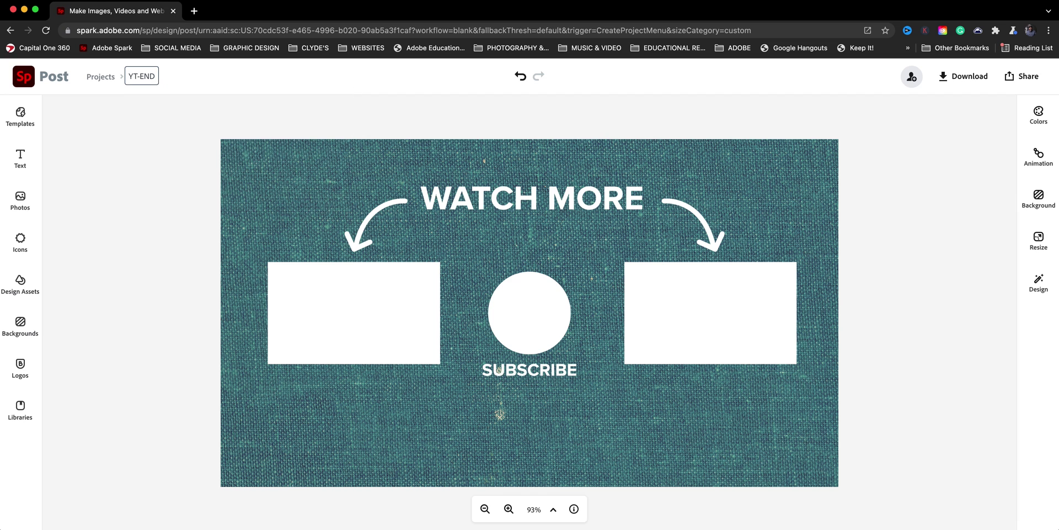
text(SCREEN)
text(-01)
key(Return)
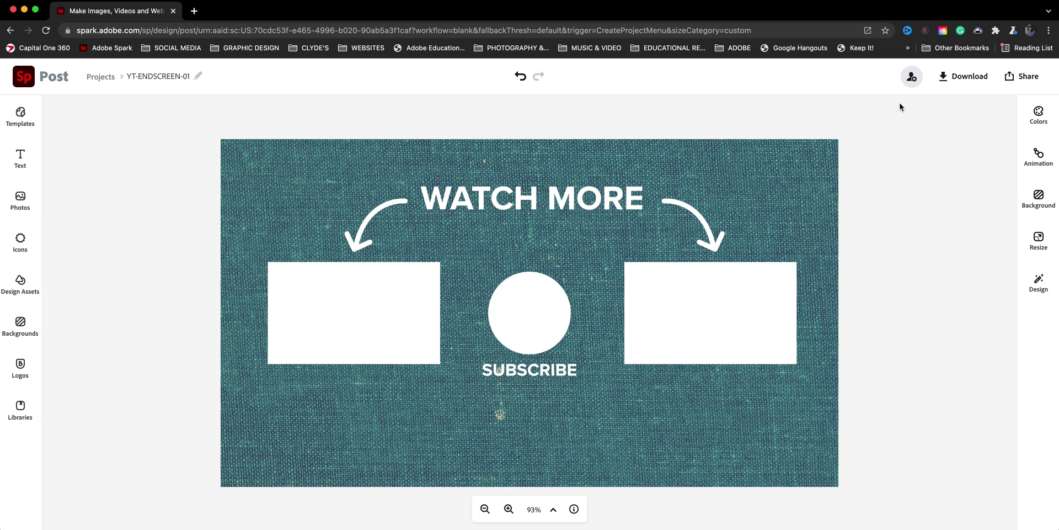
Download the end-screen design as a PNG image.
click(965, 76)
click(960, 171)
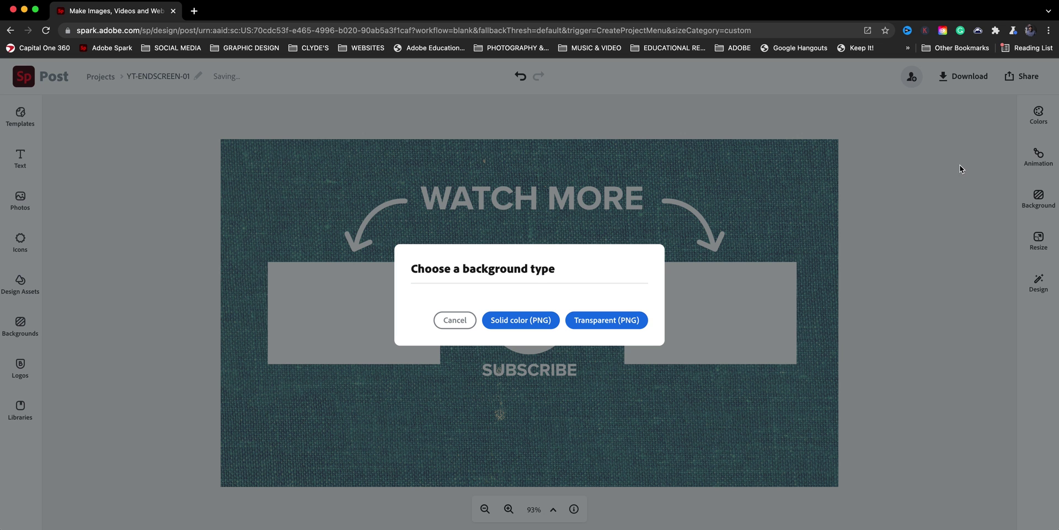
click(512, 326)
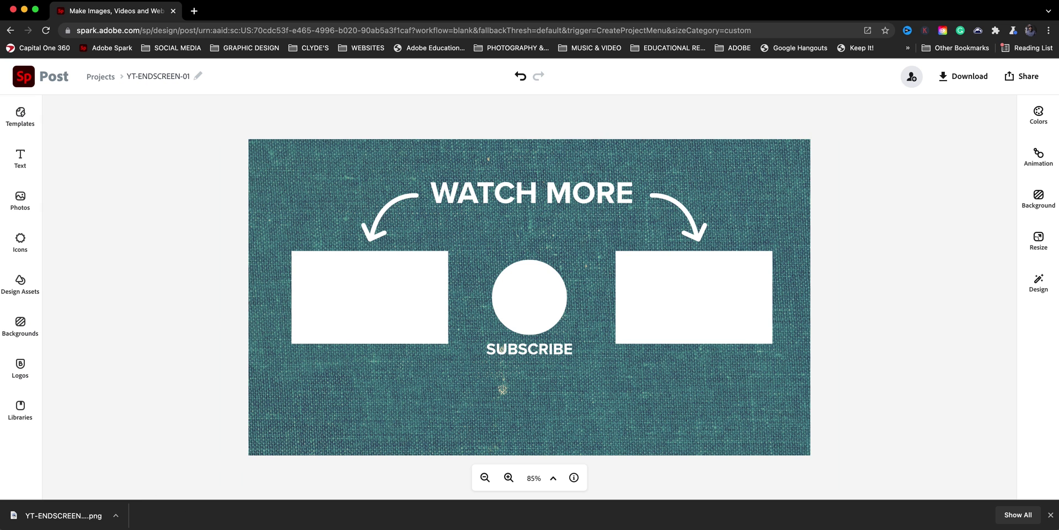
click(1050, 514)
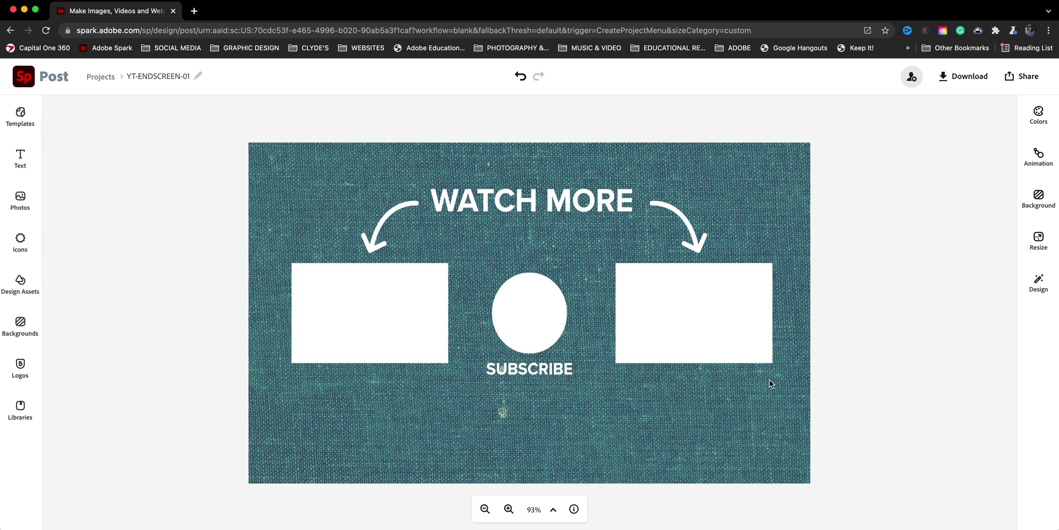
Ungroup the boxes, circle and label, and delete the right white box.
click(412, 288)
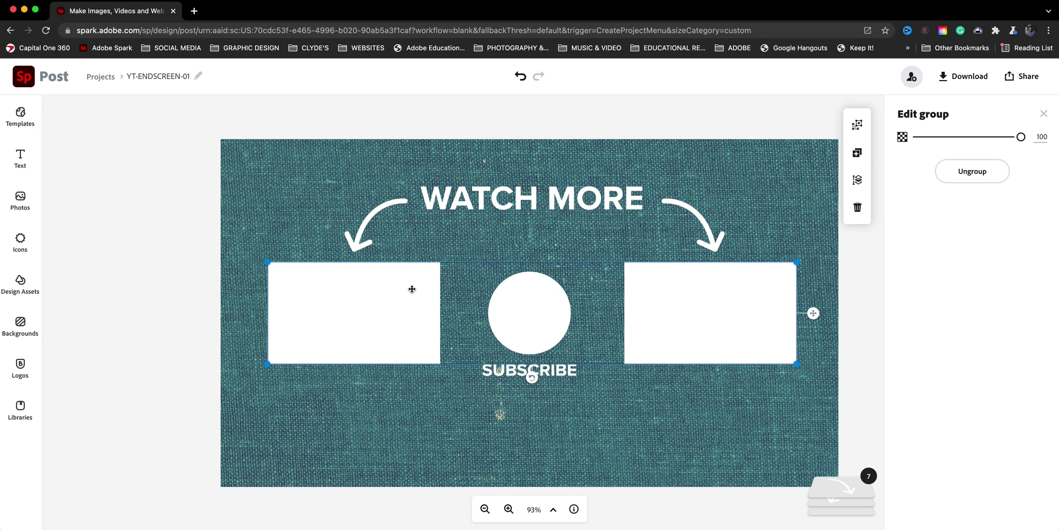
click(969, 172)
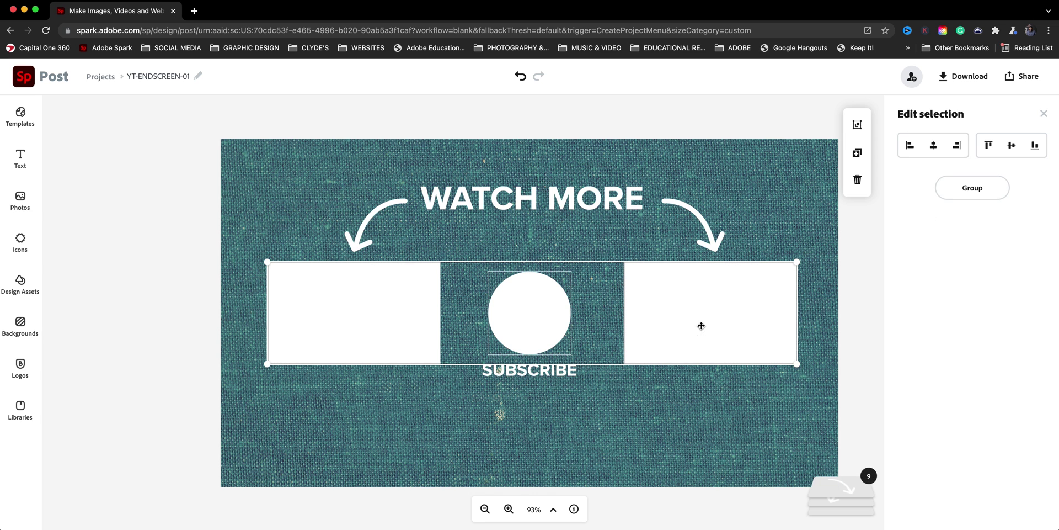
click(868, 299)
click(747, 325)
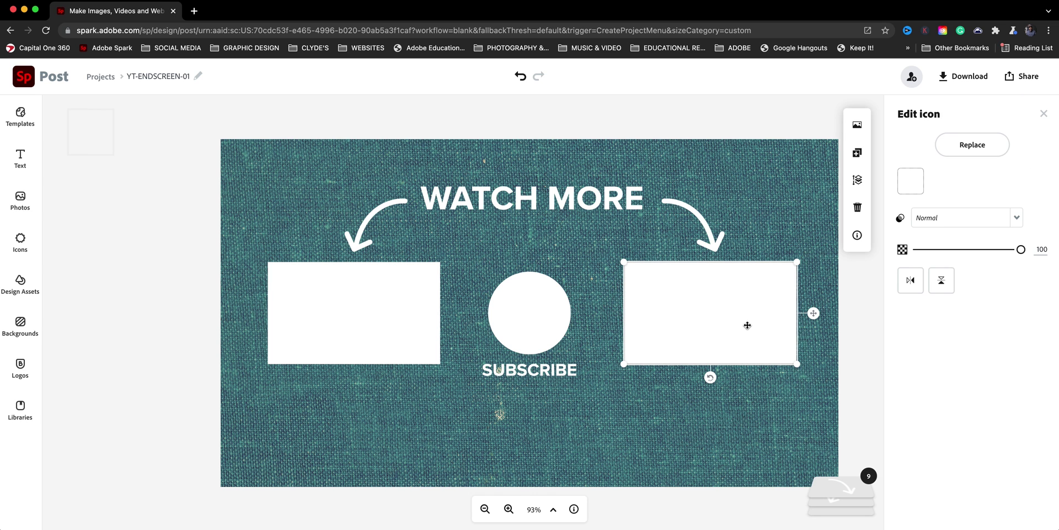
key(Delete)
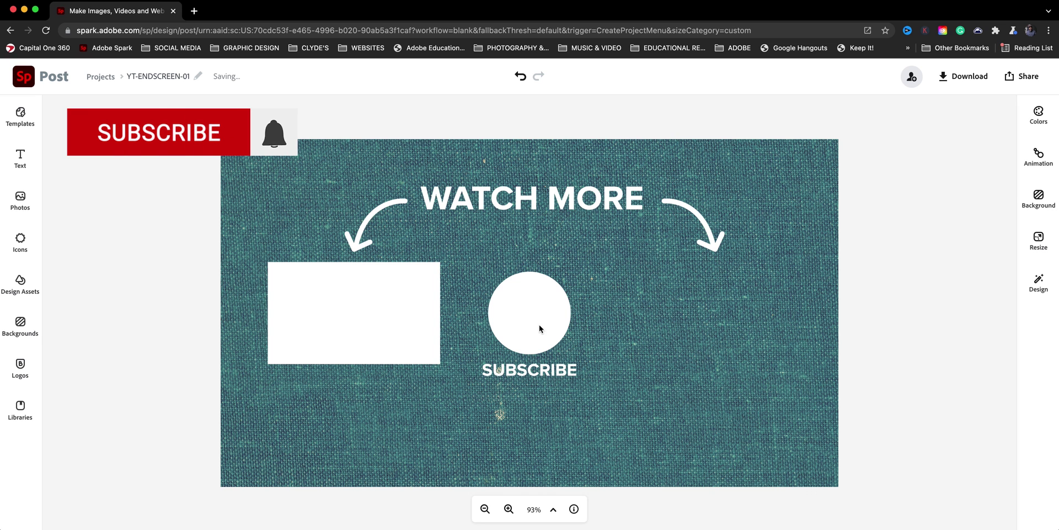
Move the circle and SUBSCRIBE to the lower right and delete both arrows.
click(555, 329)
shift+click(547, 372)
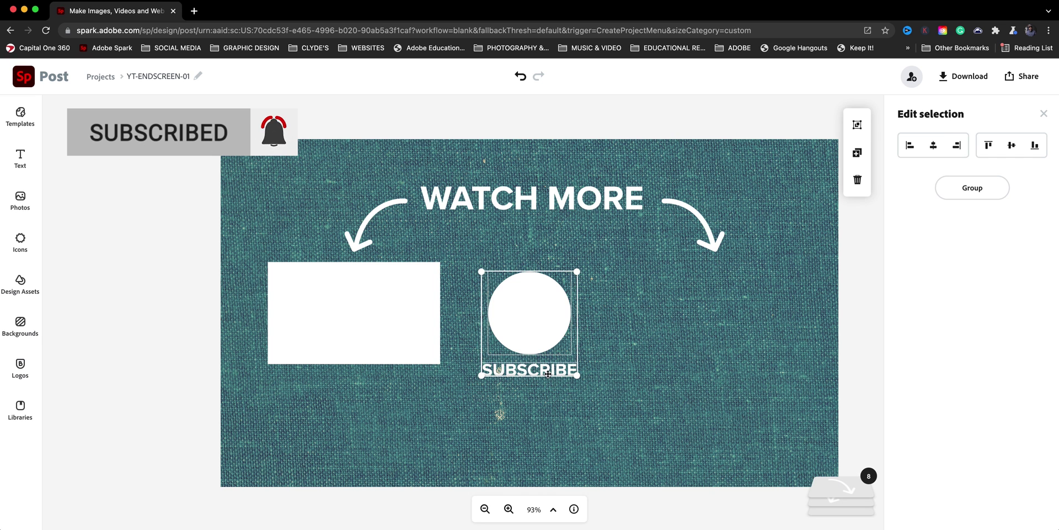
drag(535, 324, 736, 406)
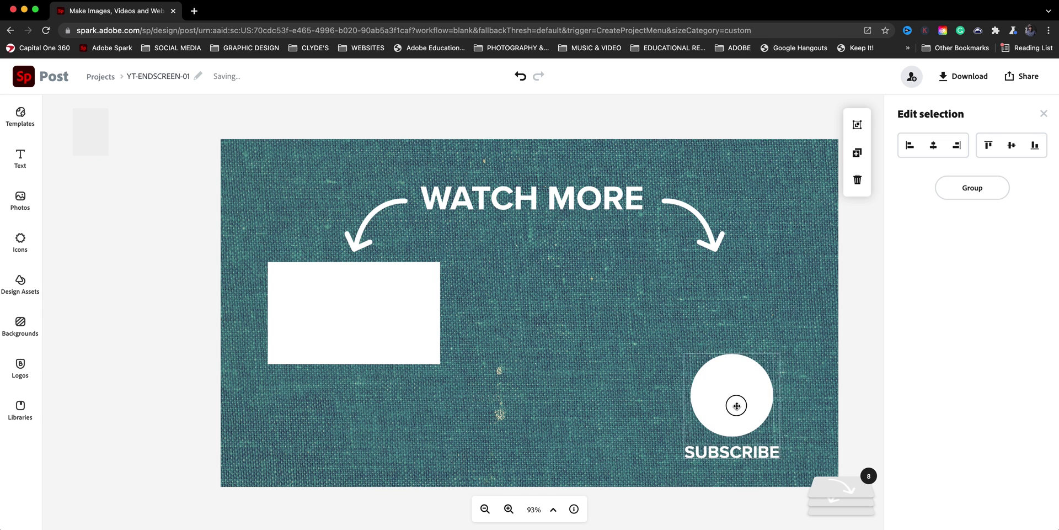
click(699, 217)
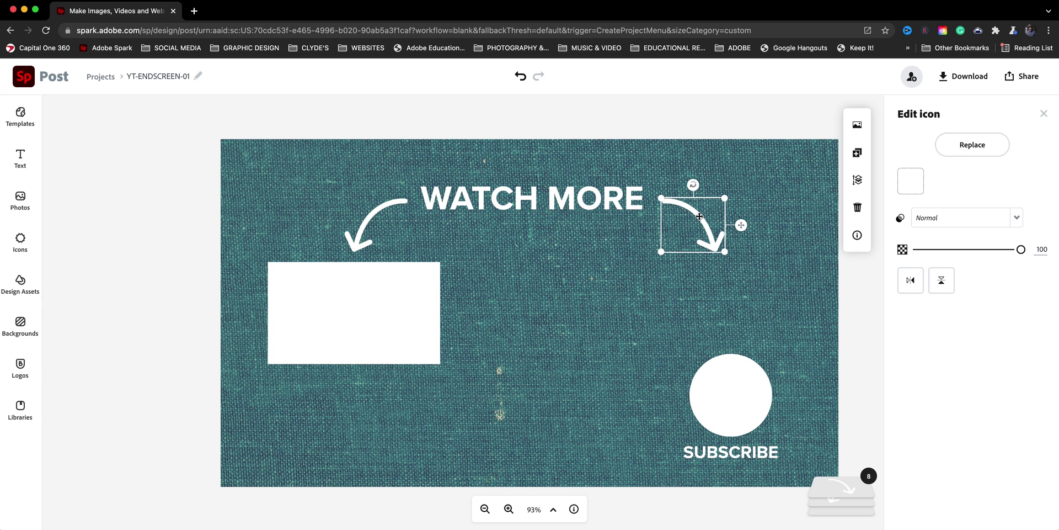
key(Delete)
click(367, 221)
key(Delete)
Shift WATCH MORE right and place the white box just below it.
drag(504, 199, 639, 206)
mouse_move(786, 203)
mouse_down()
mouse_move(734, 203)
mouse_move(778, 199)
mouse_up()
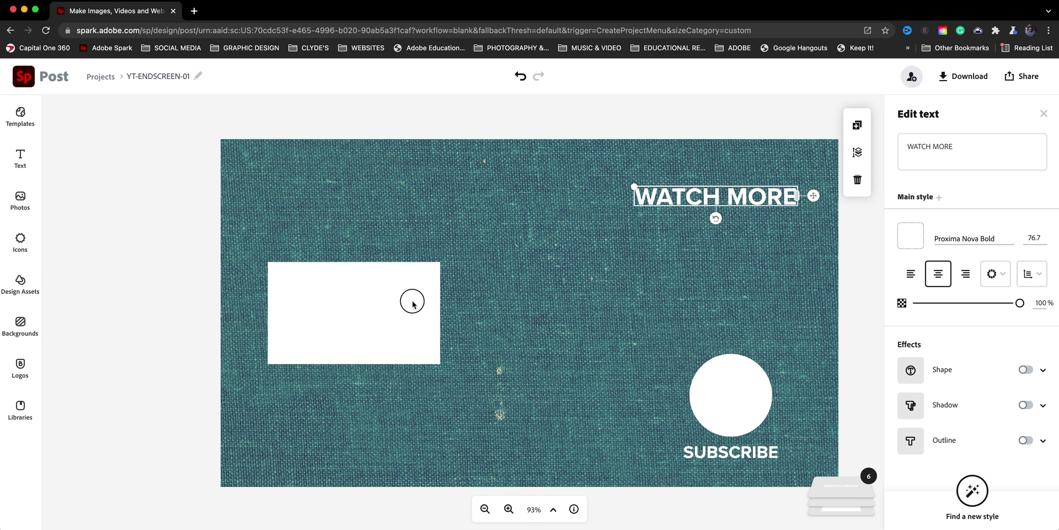
drag(413, 303, 769, 263)
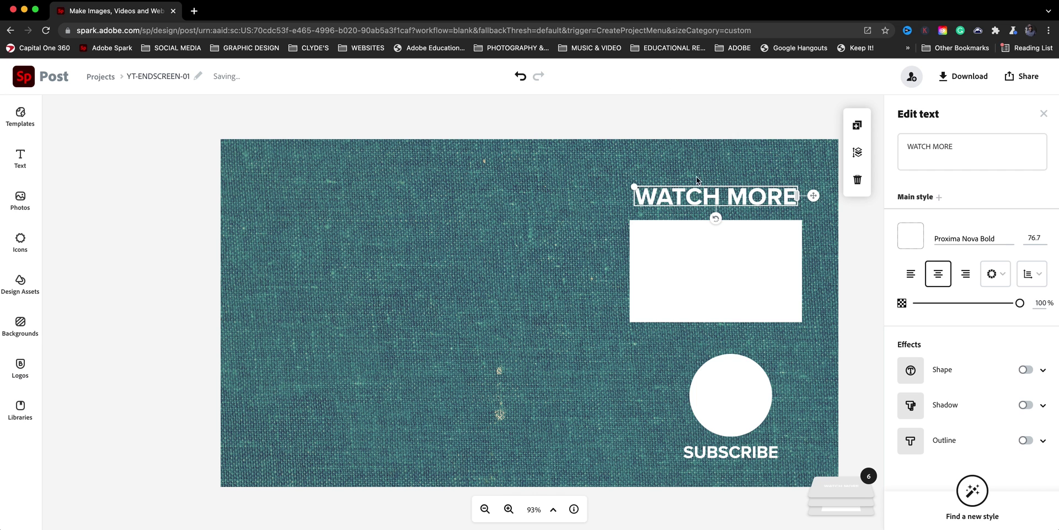
Centre-align the white box, circle and SUBSCRIBE, then nudge the box up toward WATCH MORE.
shift+click(692, 309)
shift+click(722, 399)
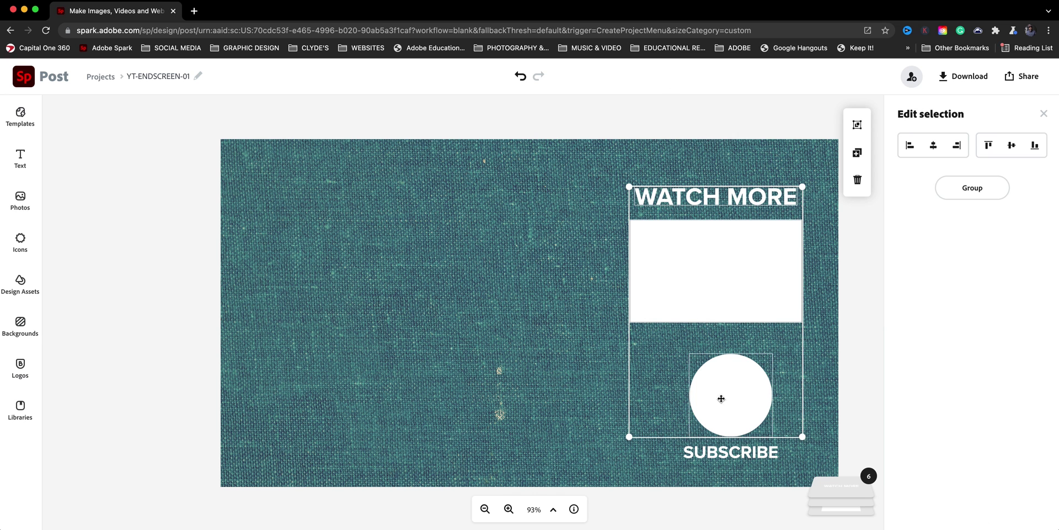
shift+click(731, 453)
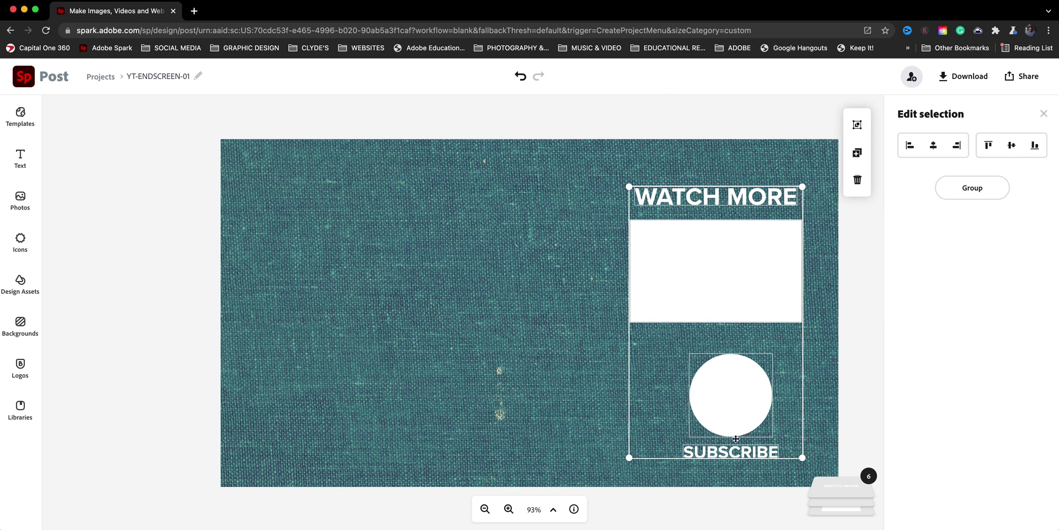
click(933, 146)
click(739, 114)
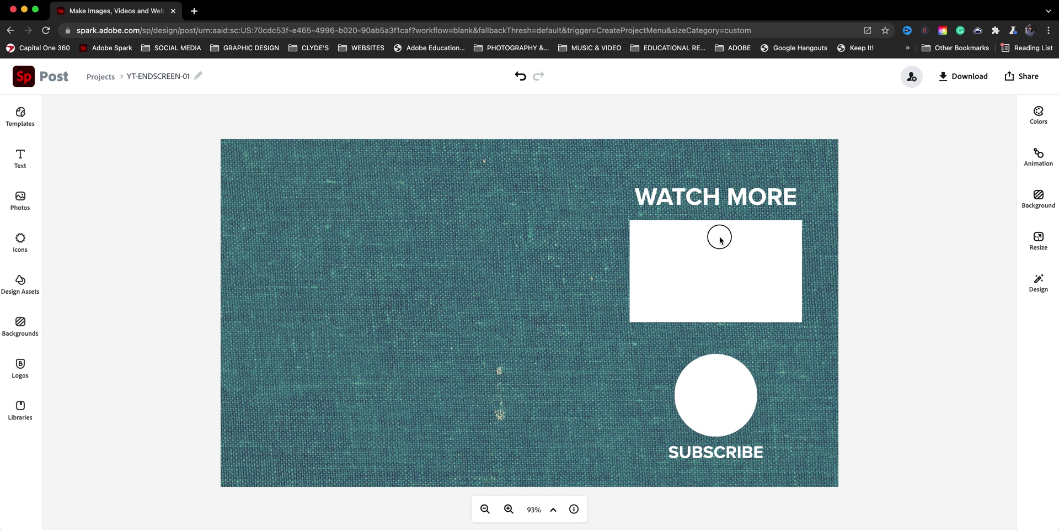
drag(723, 245, 722, 237)
click(720, 449)
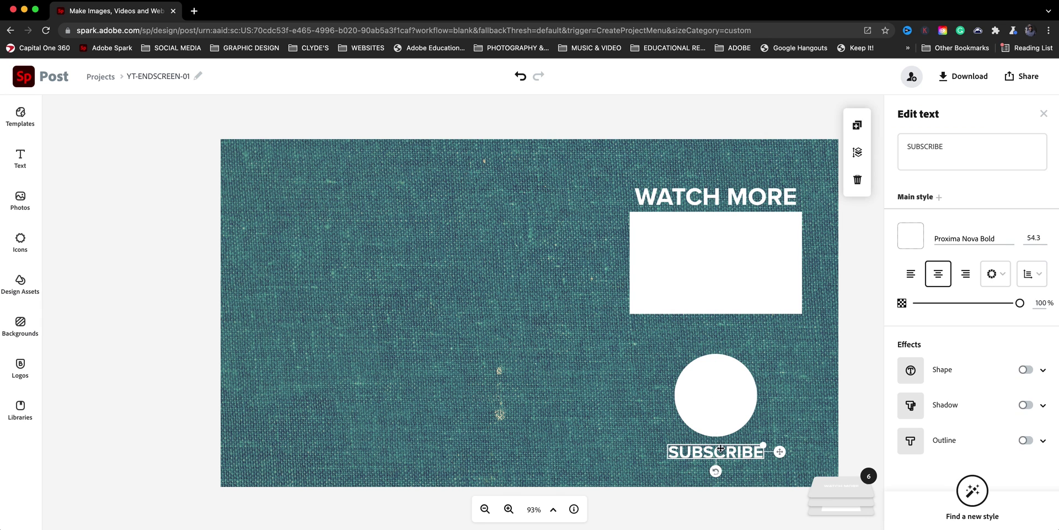
click(428, 119)
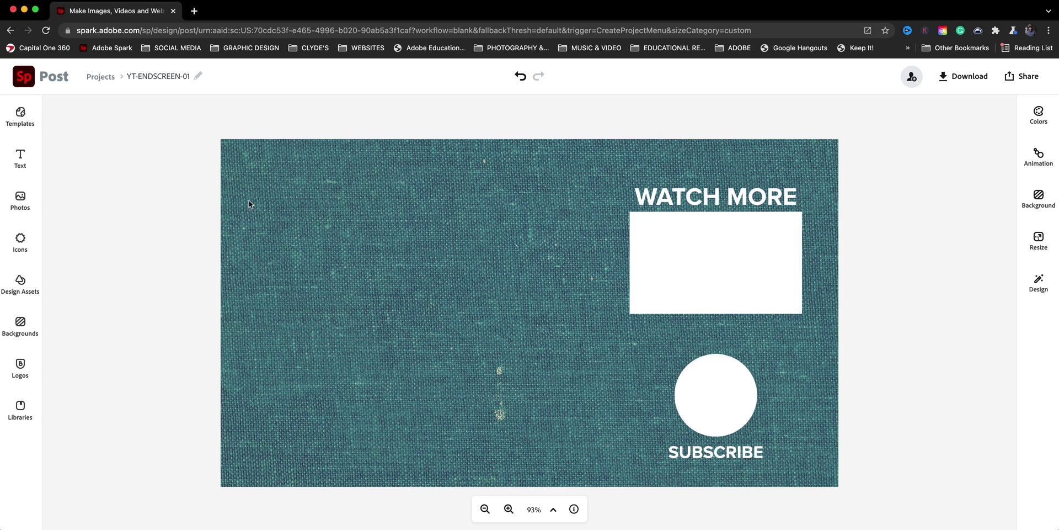
Open the SOCIAL_MEDIA_PROMO_IMAGES album from the Lightroom photo source.
click(22, 201)
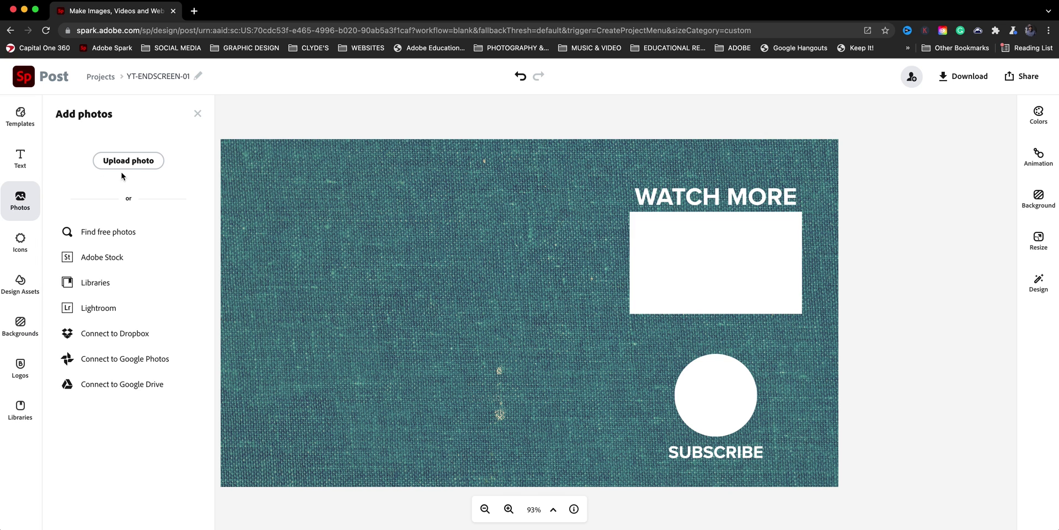
click(108, 315)
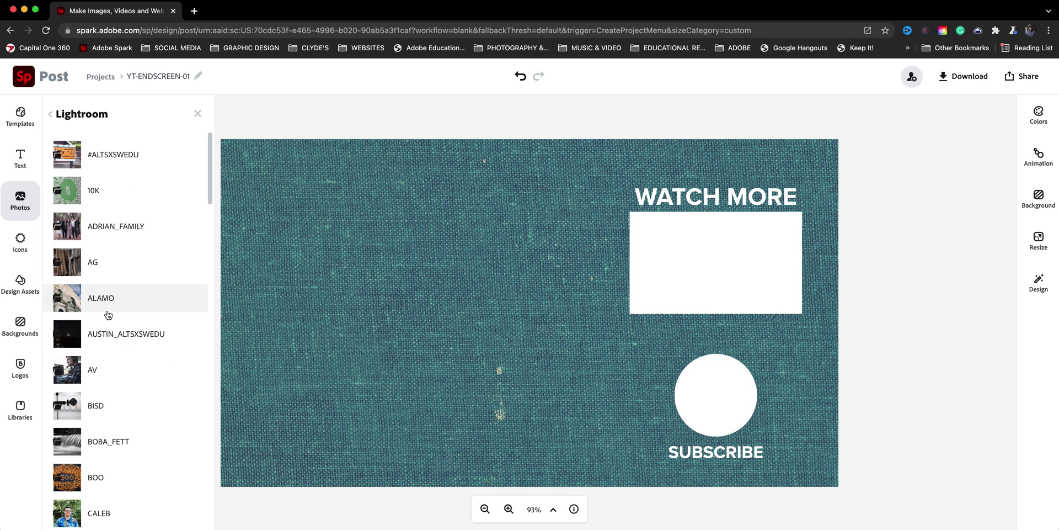
drag(209, 194, 205, 458)
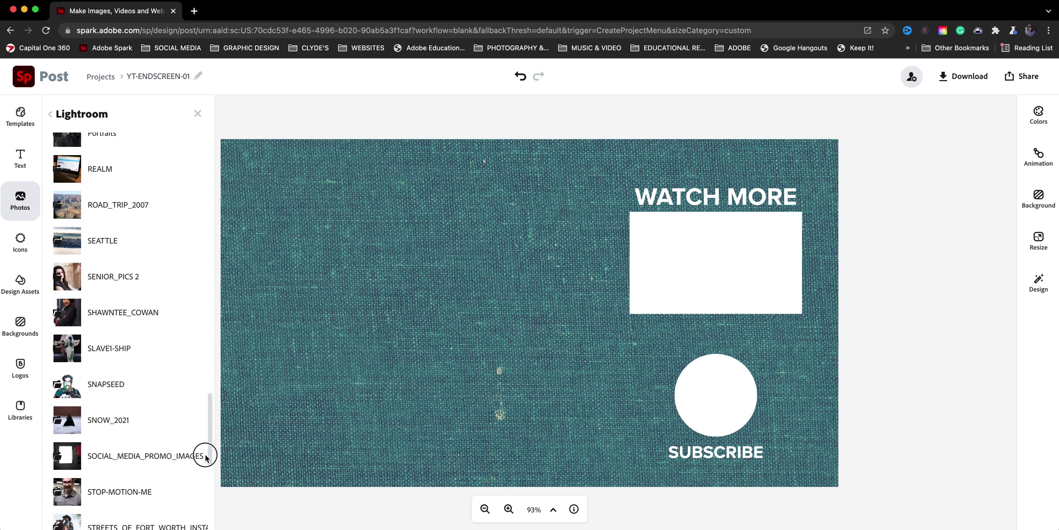
click(102, 441)
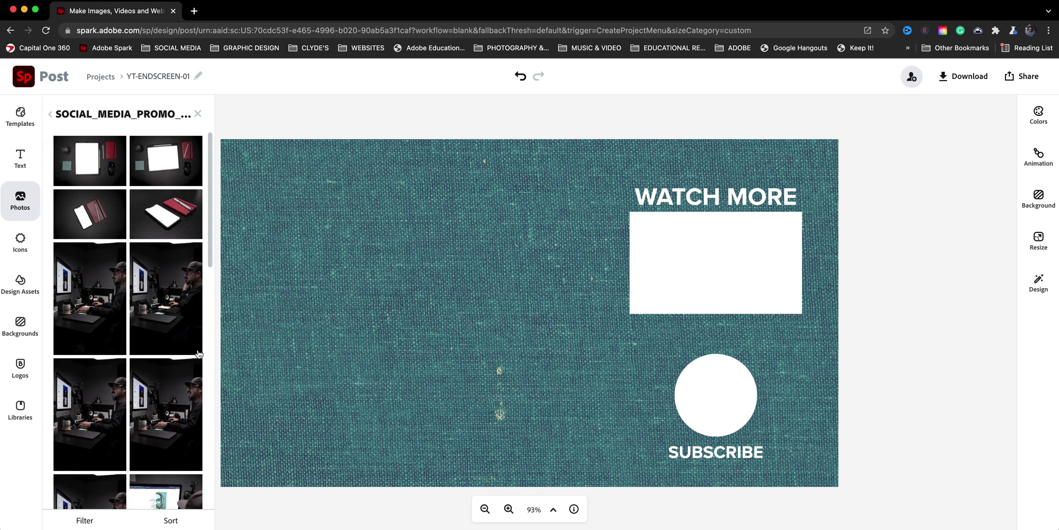
Scroll down the album and add the checkered-shirt portrait to the design.
drag(212, 227, 218, 487)
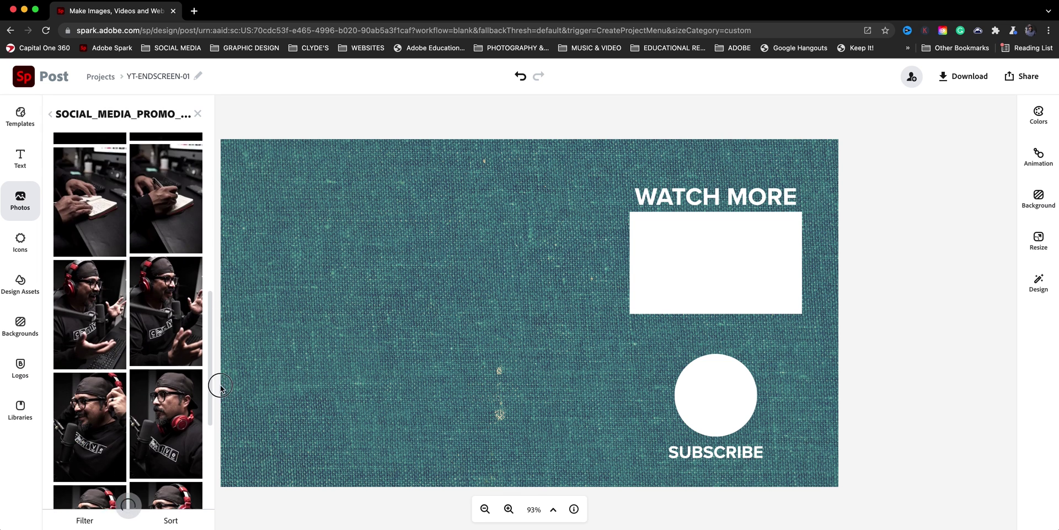
scroll(209, 387, down, 2)
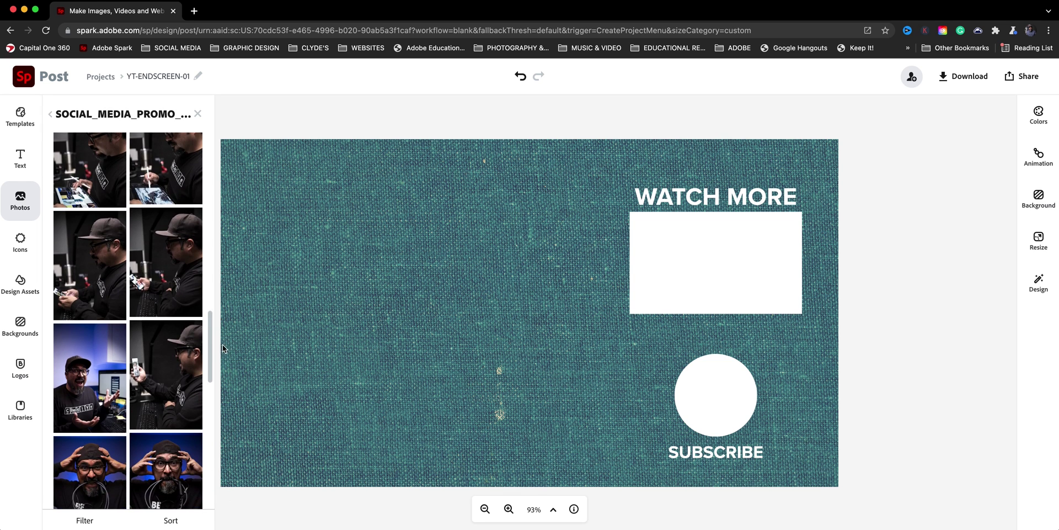
drag(214, 341, 194, 469)
scroll(194, 386, down, 5)
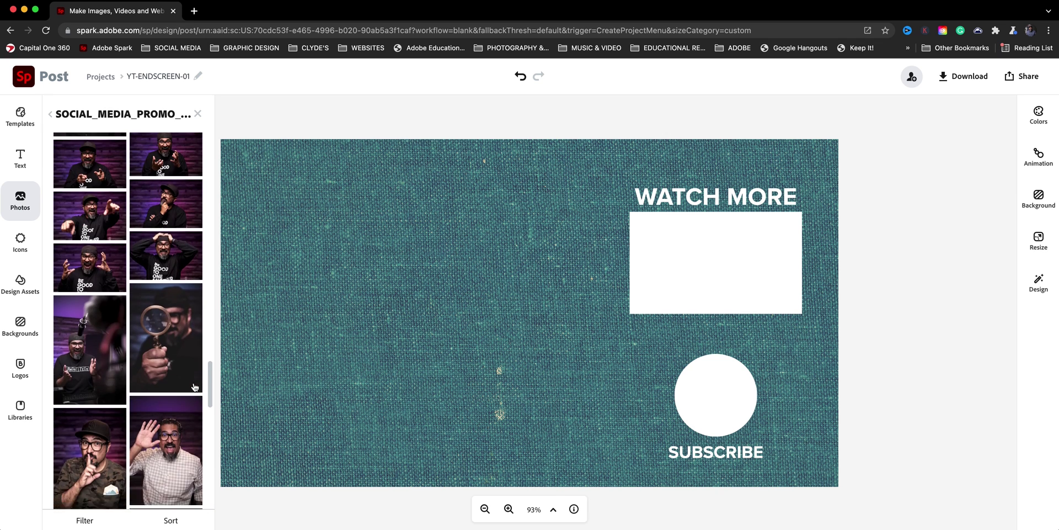
scroll(194, 386, down, 5)
scroll(194, 386, down, 5)
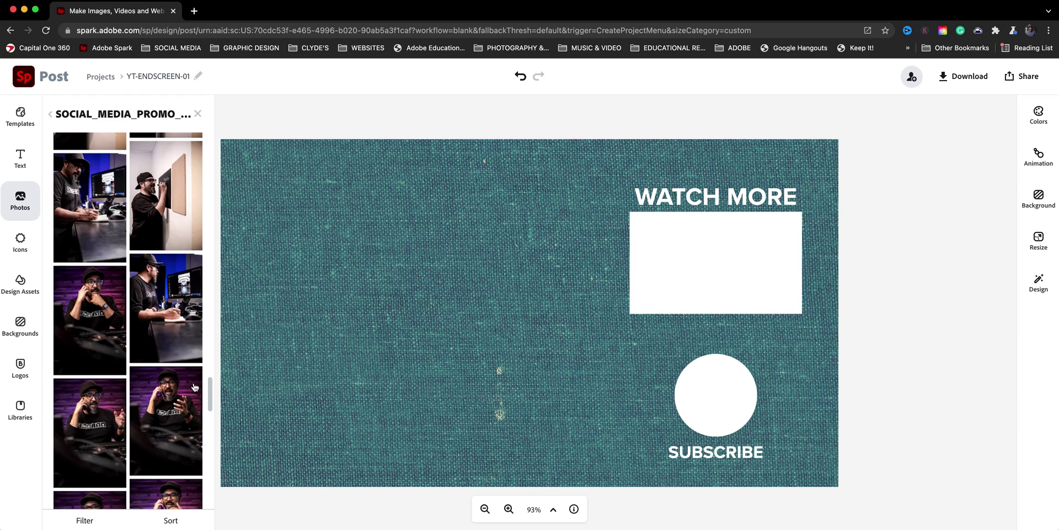
scroll(194, 386, down, 5)
scroll(195, 386, down, 5)
scroll(194, 386, down, 5)
scroll(194, 387, down, 5)
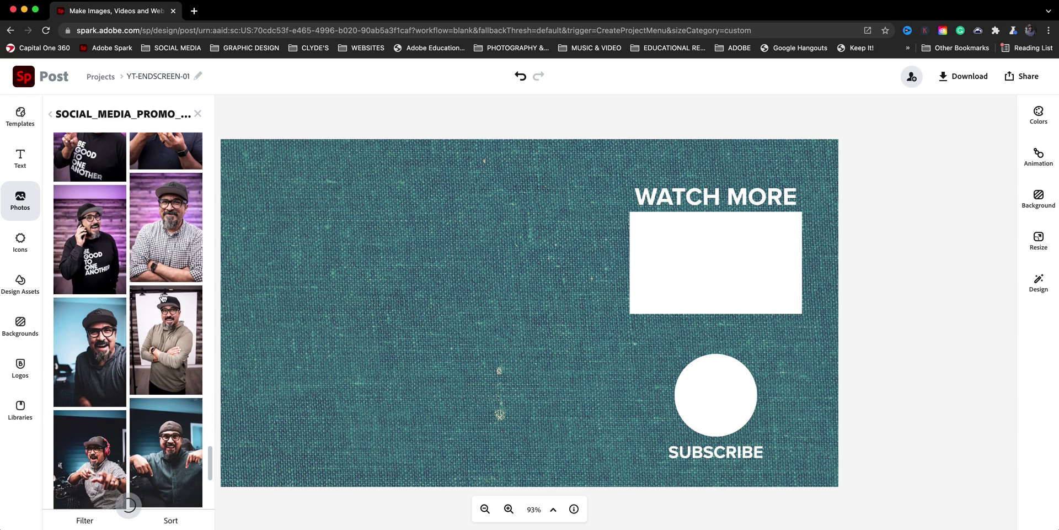
click(167, 258)
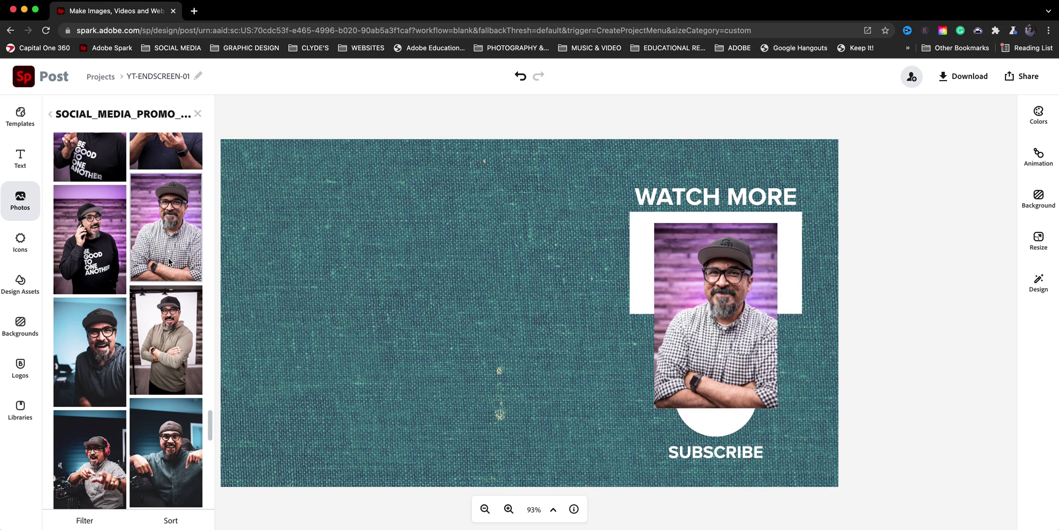
Move the portrait to the left, enlarge it to the canvas top, and close the photo browser.
drag(674, 325, 317, 322)
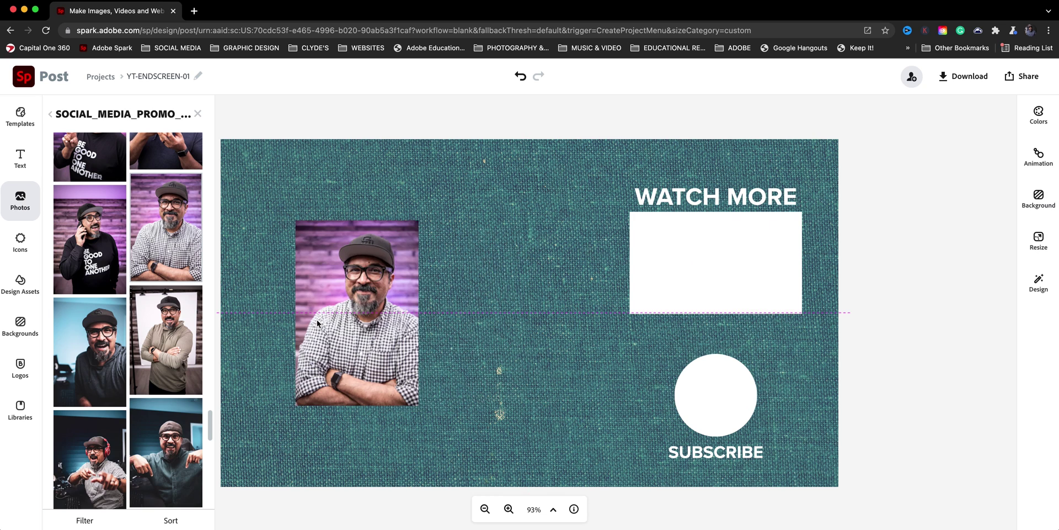
click(372, 318)
drag(419, 220, 598, 119)
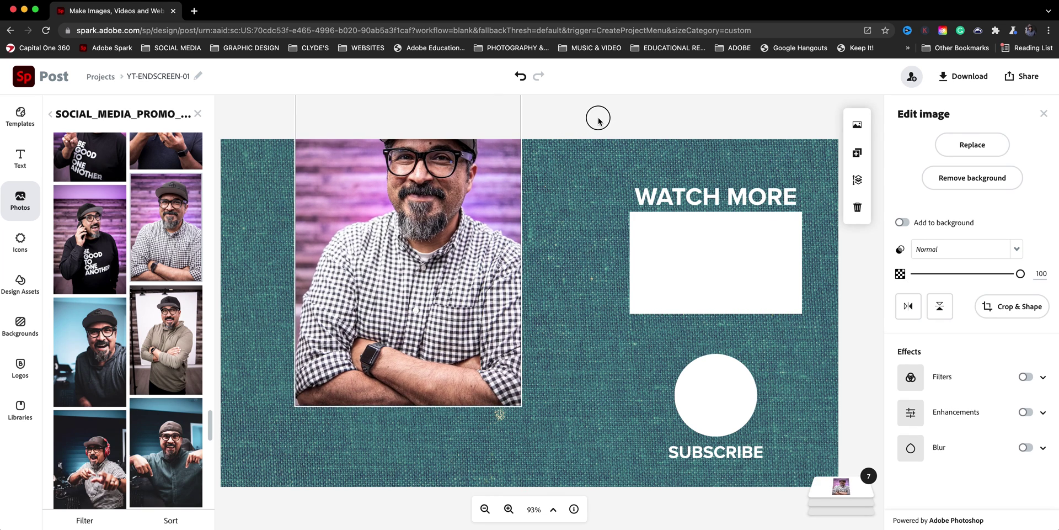
drag(443, 303, 431, 415)
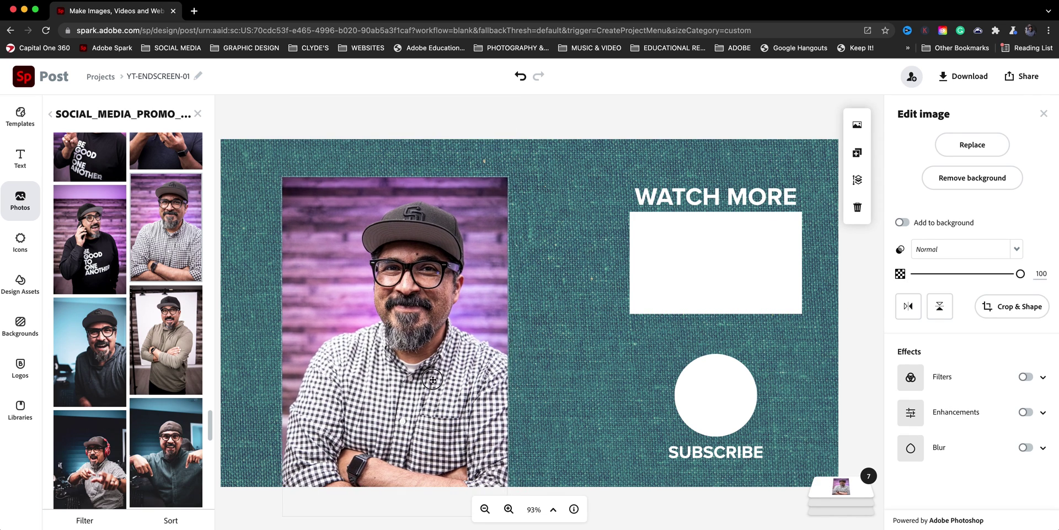
click(198, 115)
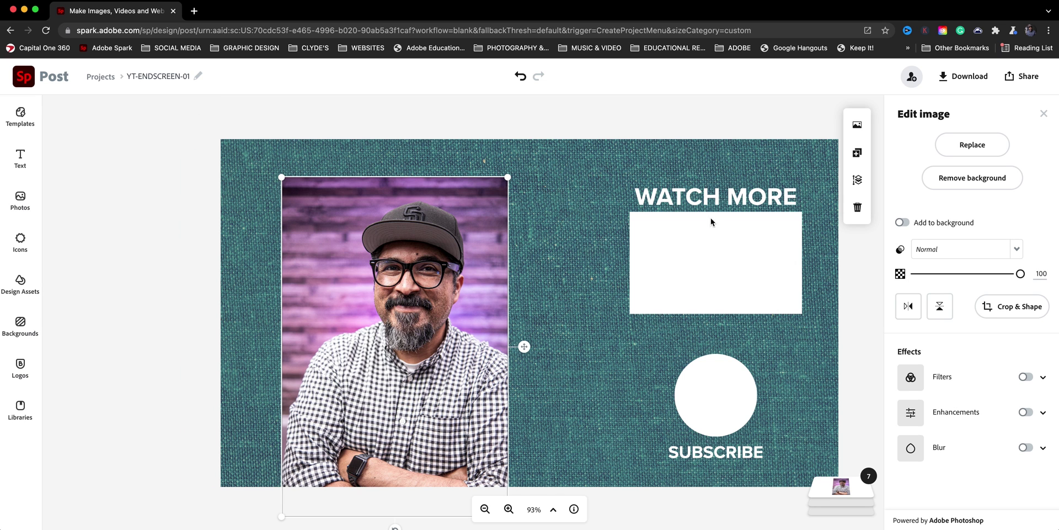
Crop the portrait into a circle shape and enlarge it.
click(1003, 307)
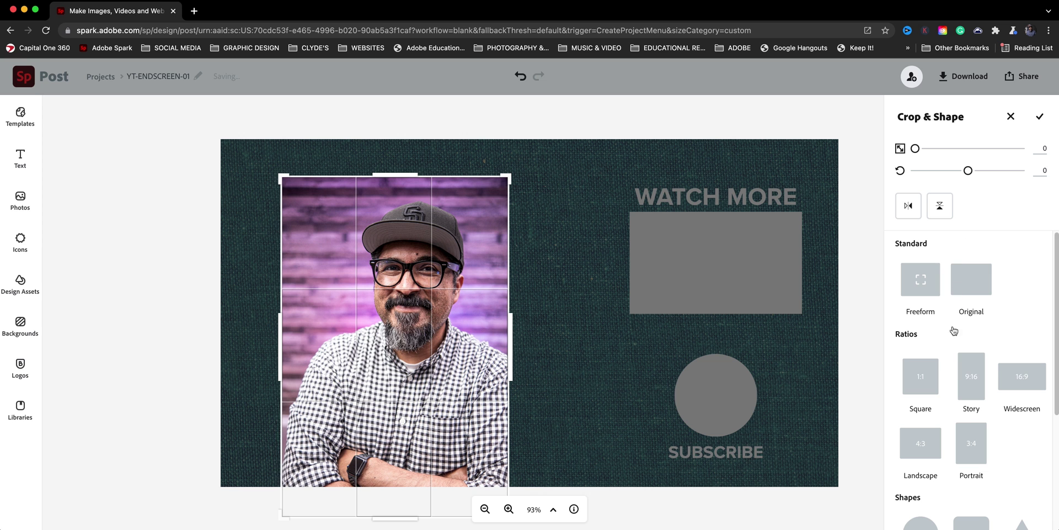
scroll(953, 372, down, 3)
scroll(953, 372, down, 3)
click(912, 358)
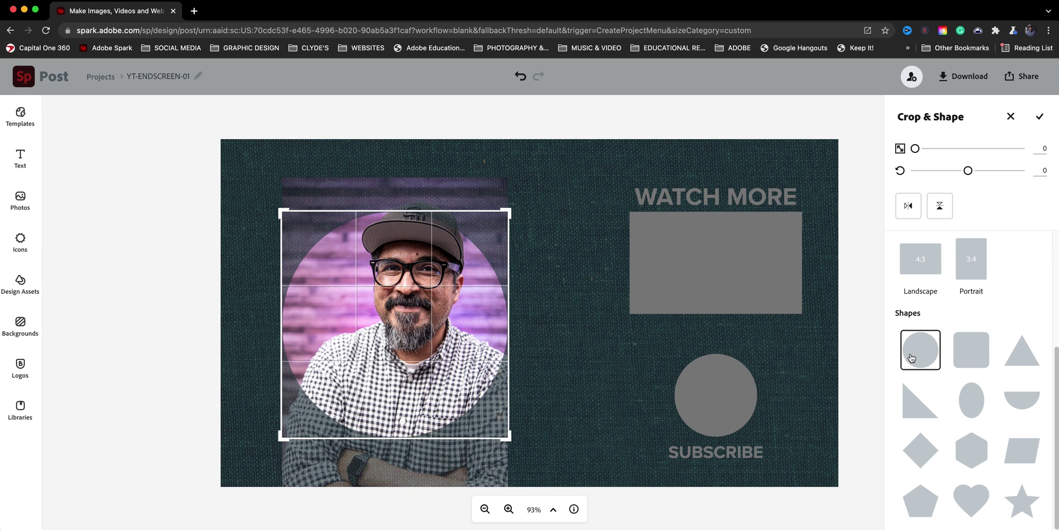
click(134, 308)
mouse_move(507, 210)
mouse_down()
mouse_move(551, 182)
mouse_move(542, 176)
mouse_up()
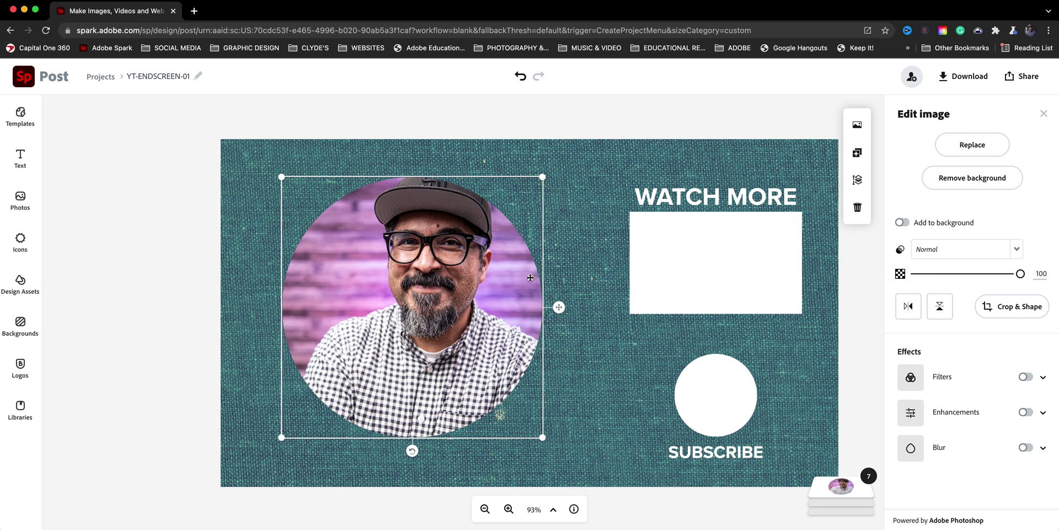
Reframe the photo lower inside its circle crop and nudge it slightly up-left.
click(1012, 307)
drag(411, 273, 410, 307)
click(84, 324)
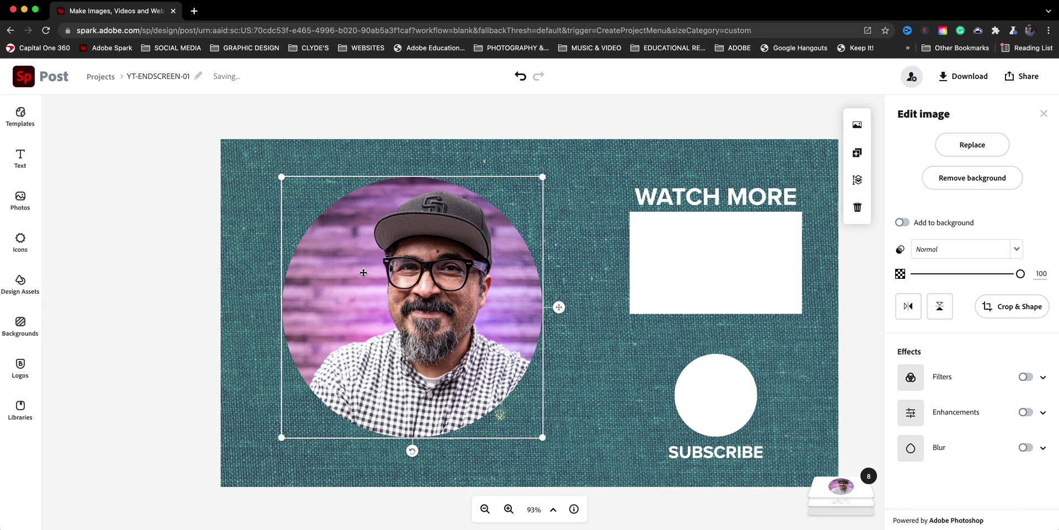
drag(516, 272, 514, 272)
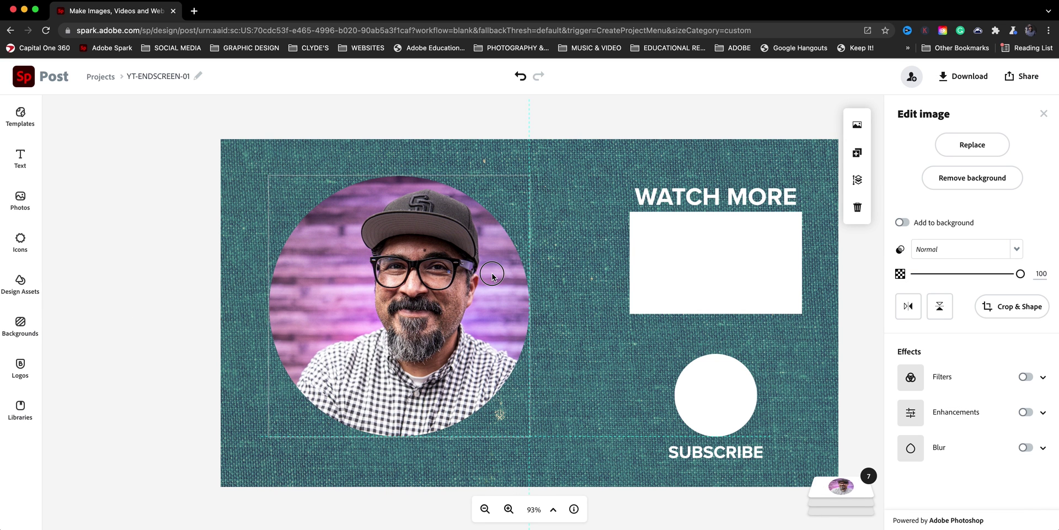
click(255, 190)
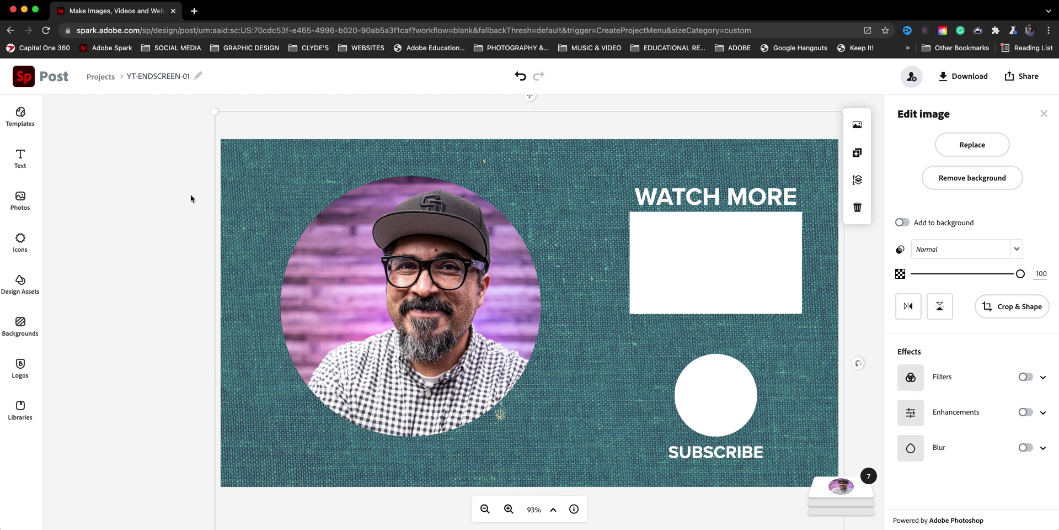
click(960, 152)
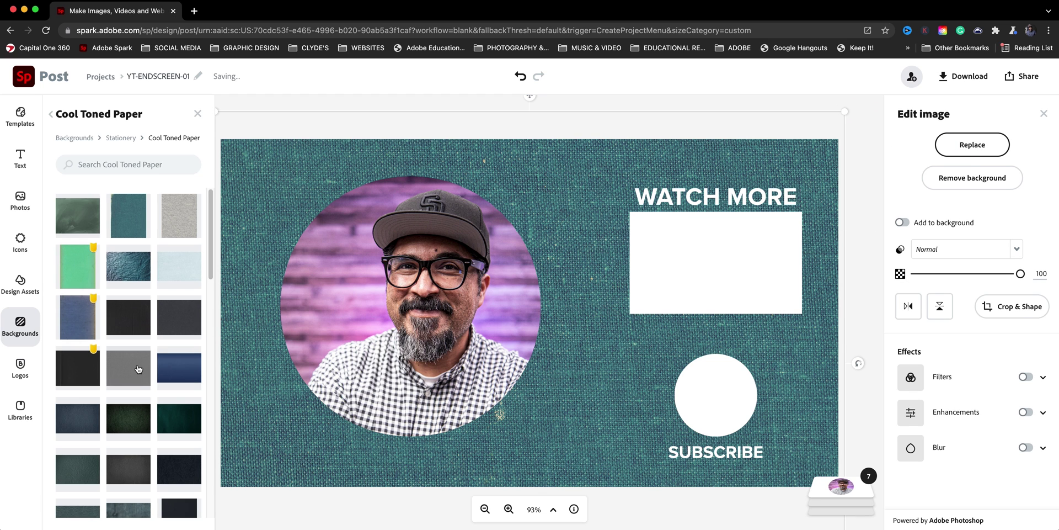
Replace the teal background with a dark charcoal Cool Toned Paper chalk texture.
scroll(140, 374, down, 1)
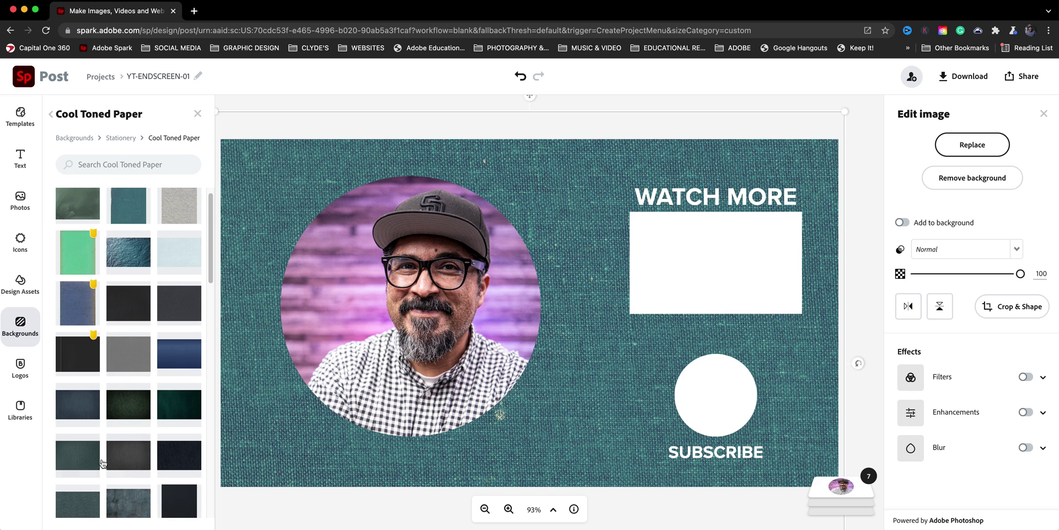
scroll(102, 462, down, 5)
scroll(108, 460, down, 5)
scroll(116, 457, down, 3)
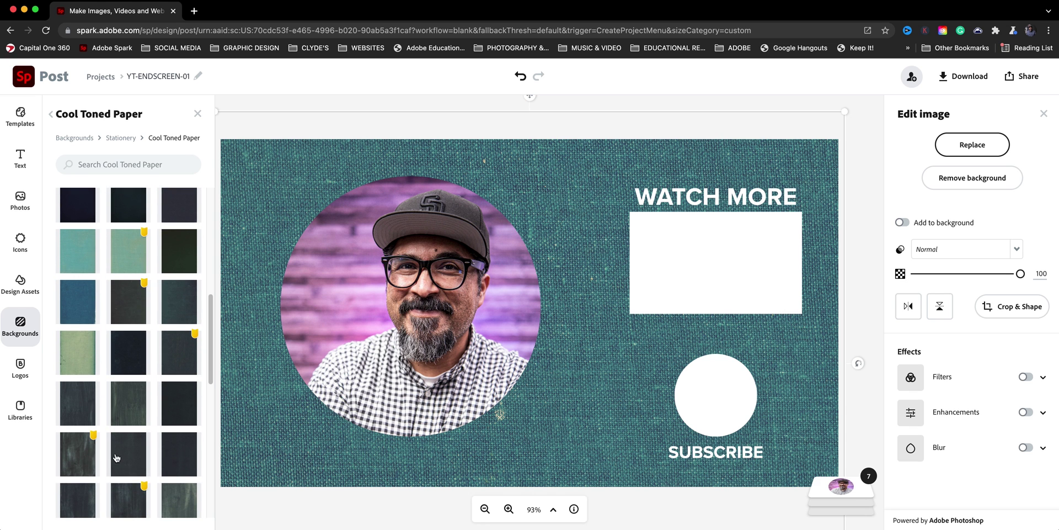
click(86, 421)
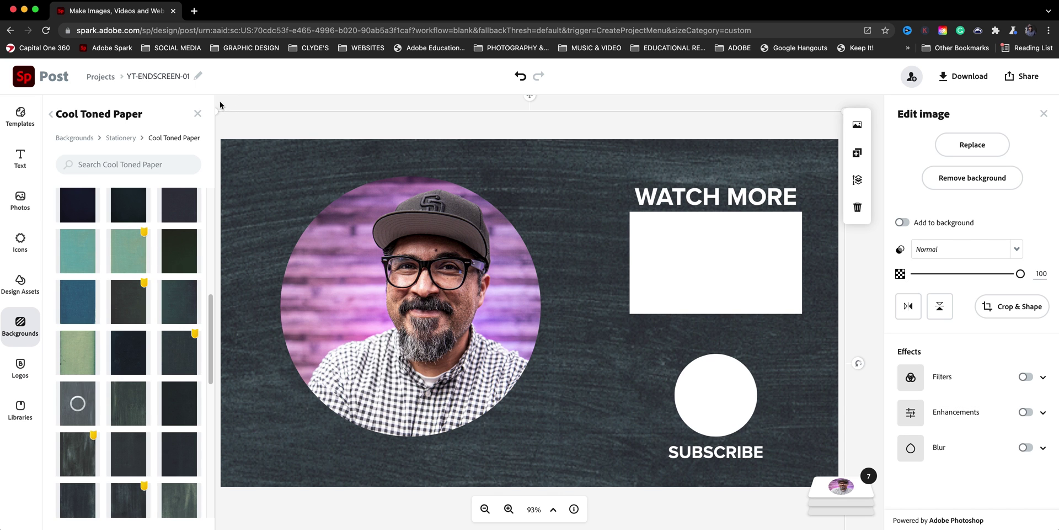
click(220, 105)
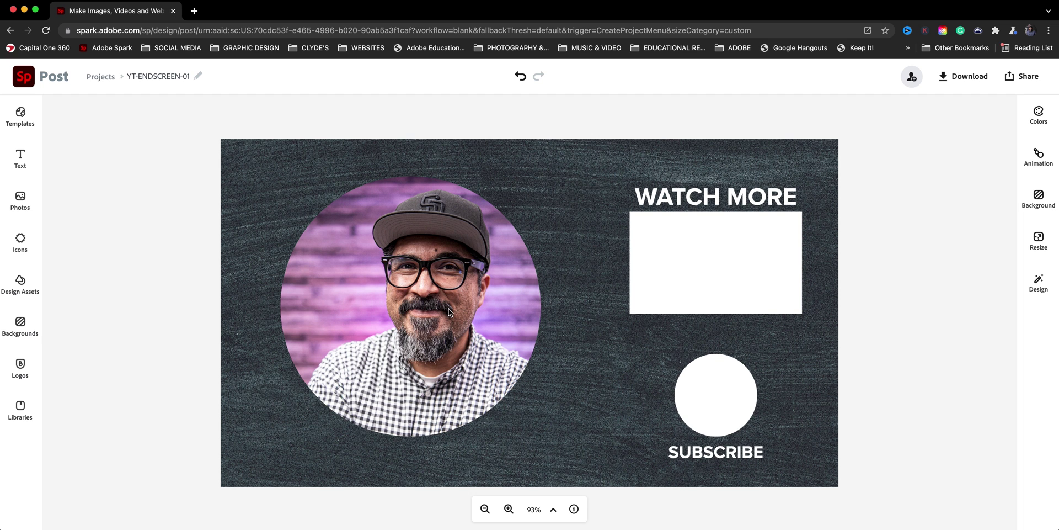
Duplicate the WATCH MORE heading, move the copy onto the portrait circle and bring it to the top layer.
click(703, 200)
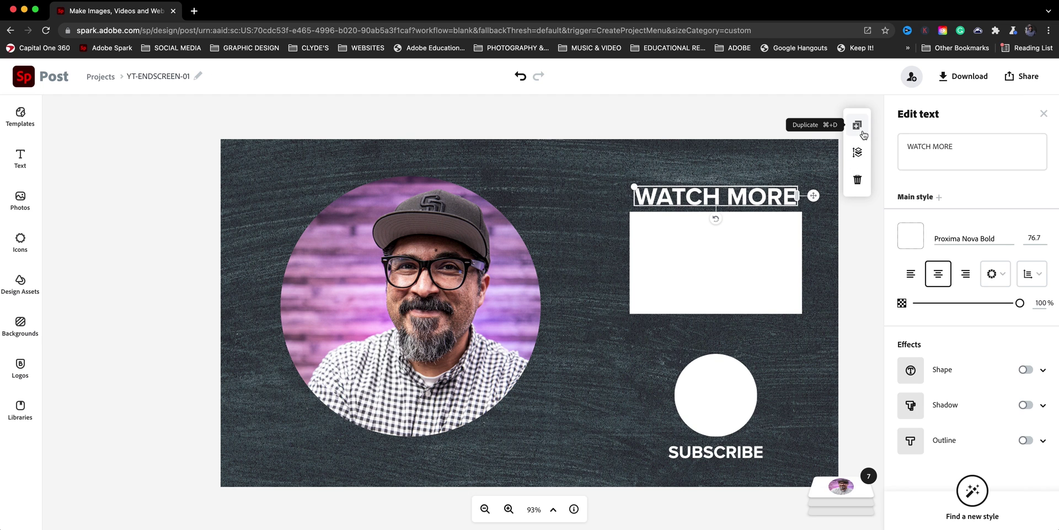
key(super+d)
mouse_move(670, 221)
mouse_down()
mouse_move(461, 392)
mouse_move(335, 443)
mouse_move(283, 438)
mouse_up()
click(843, 490)
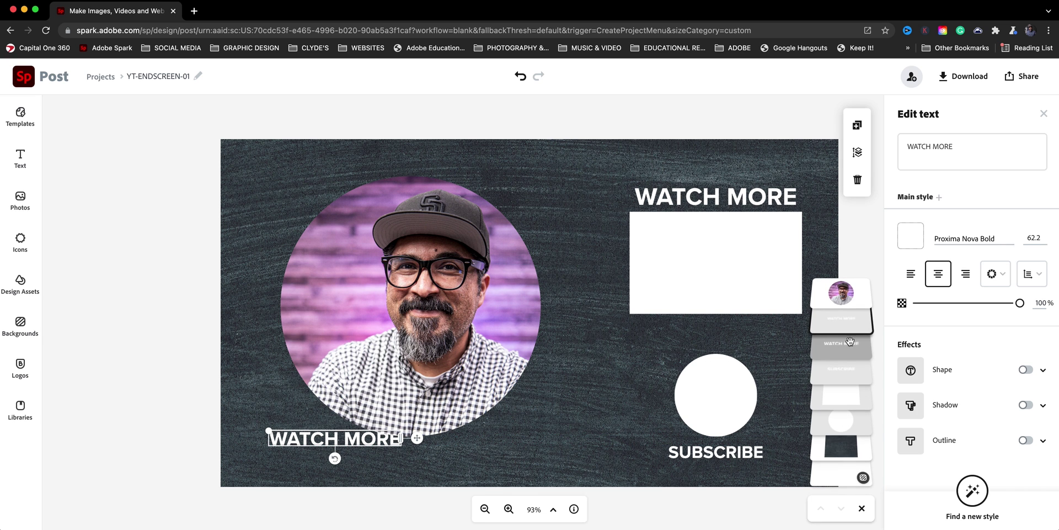
drag(848, 327, 842, 292)
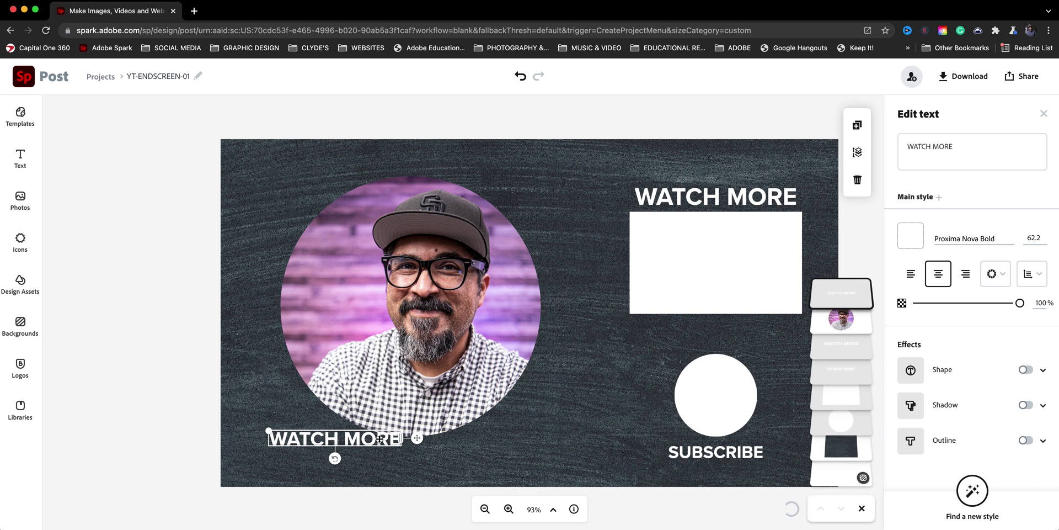
drag(376, 436, 378, 418)
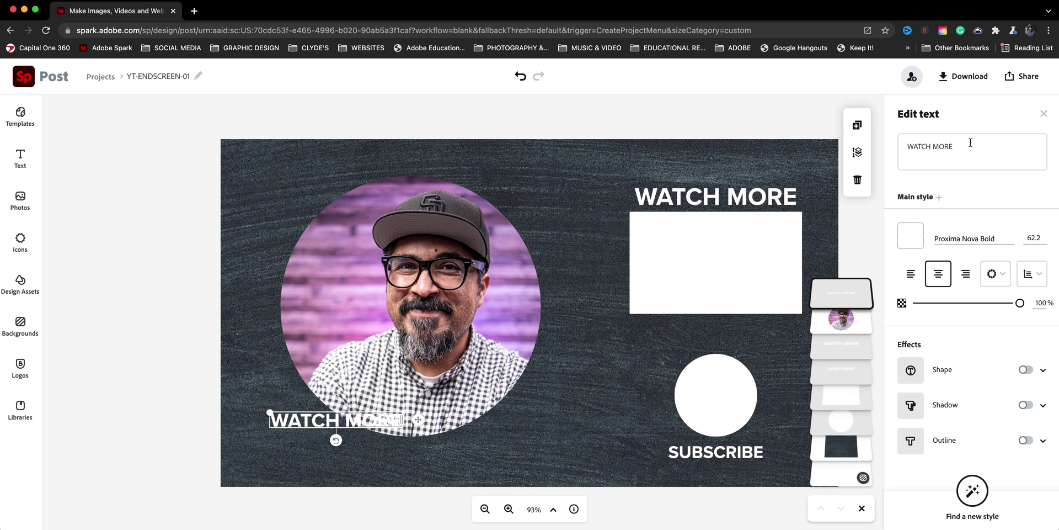
Retype the copy as 'THANKS FOR WATCHING' and widen it to fit one line.
drag(970, 142, 874, 142)
click(905, 152)
key(ctrl+a)
text(THANKS FOR WATCHING)
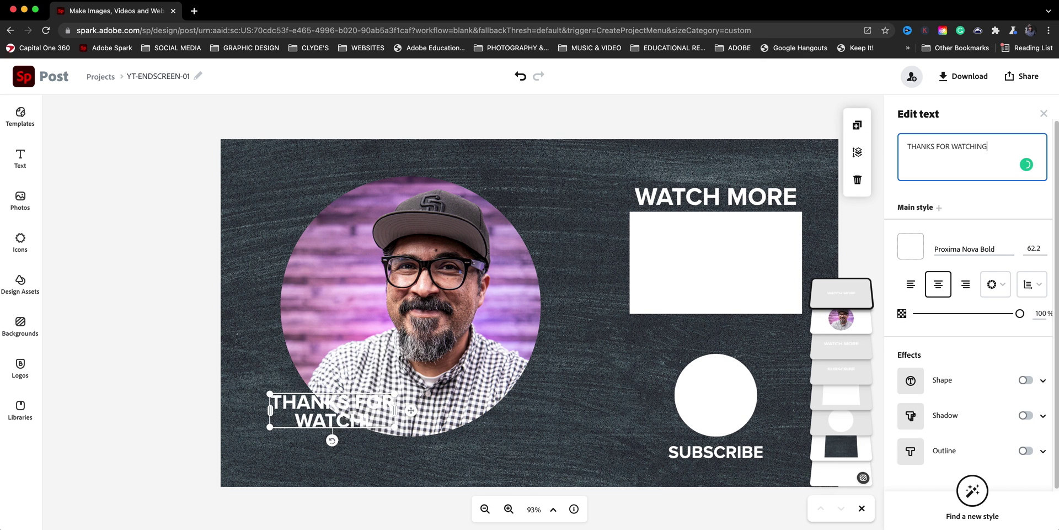
drag(396, 426, 490, 421)
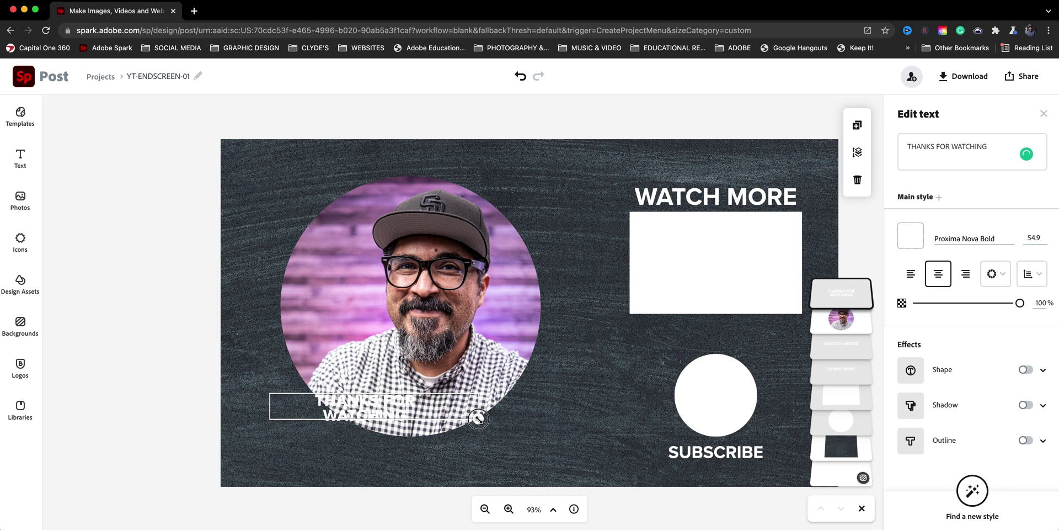
mouse_move(490, 421)
mouse_down()
mouse_move(503, 407)
mouse_move(453, 457)
mouse_move(495, 458)
mouse_move(465, 392)
mouse_move(459, 399)
mouse_up()
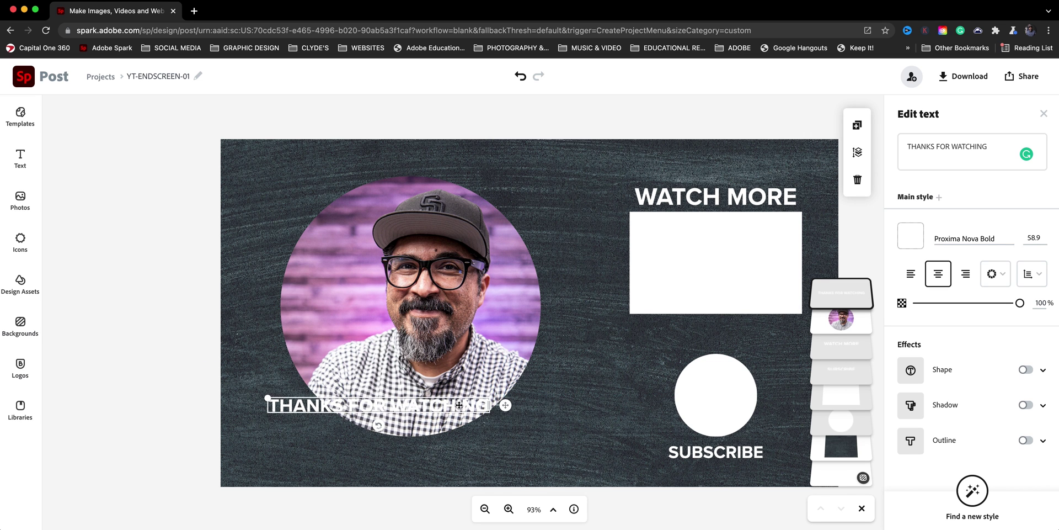
click(1022, 370)
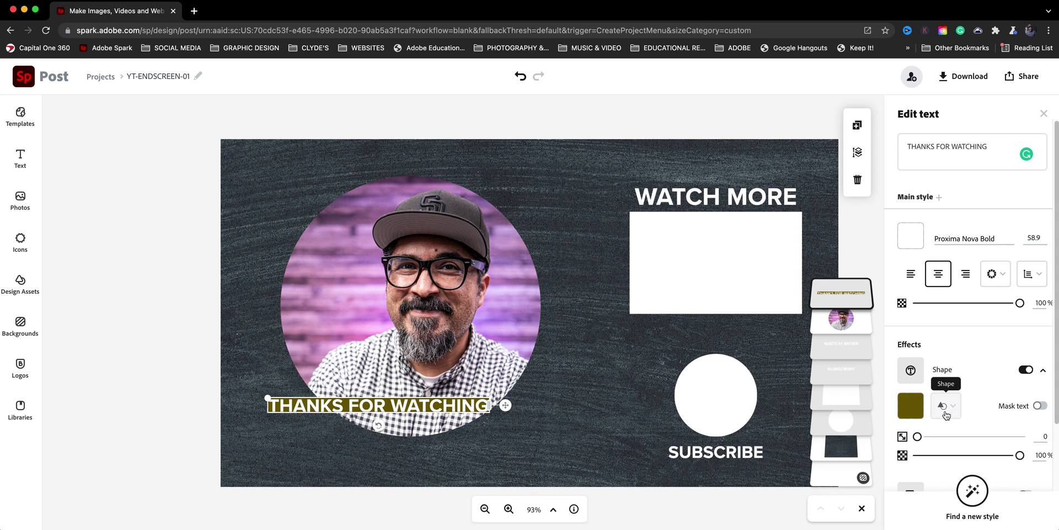
Give THANKS FOR WATCHING a white shape backing of size 22 and black text, lowering it slightly.
click(945, 415)
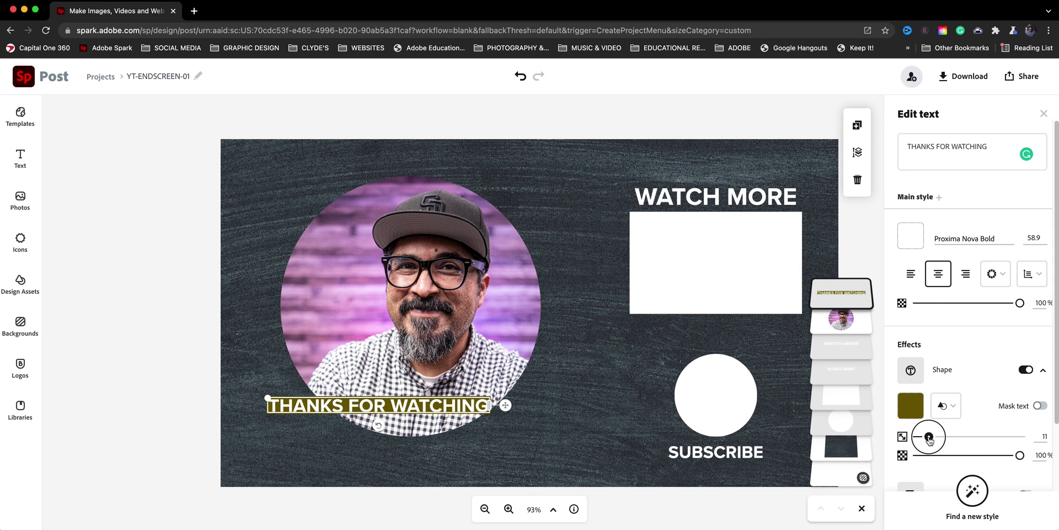
drag(918, 436, 940, 437)
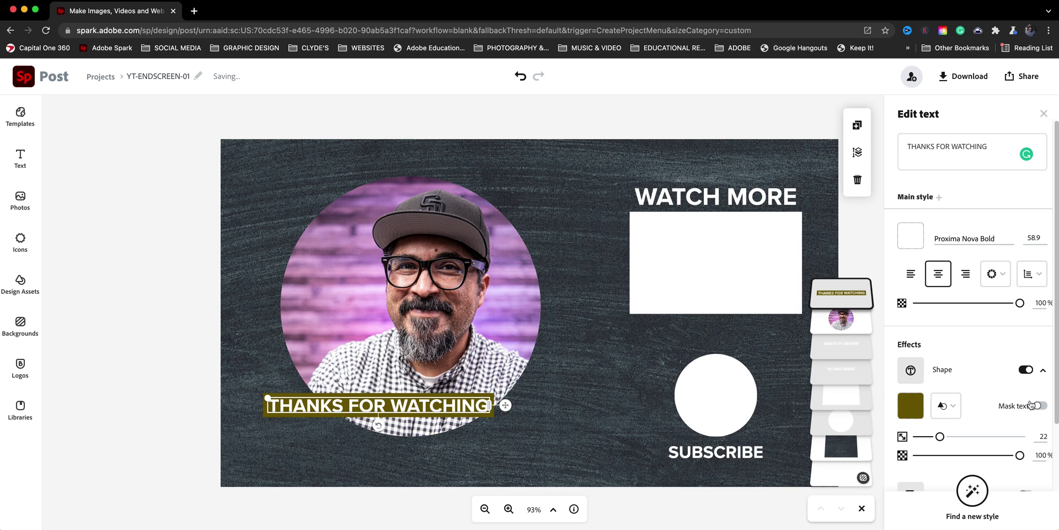
click(900, 407)
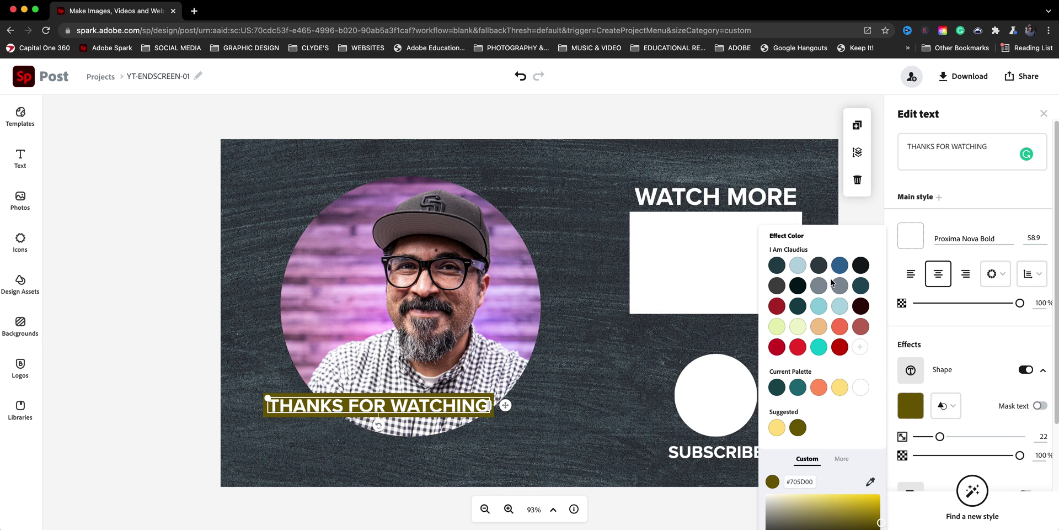
click(859, 387)
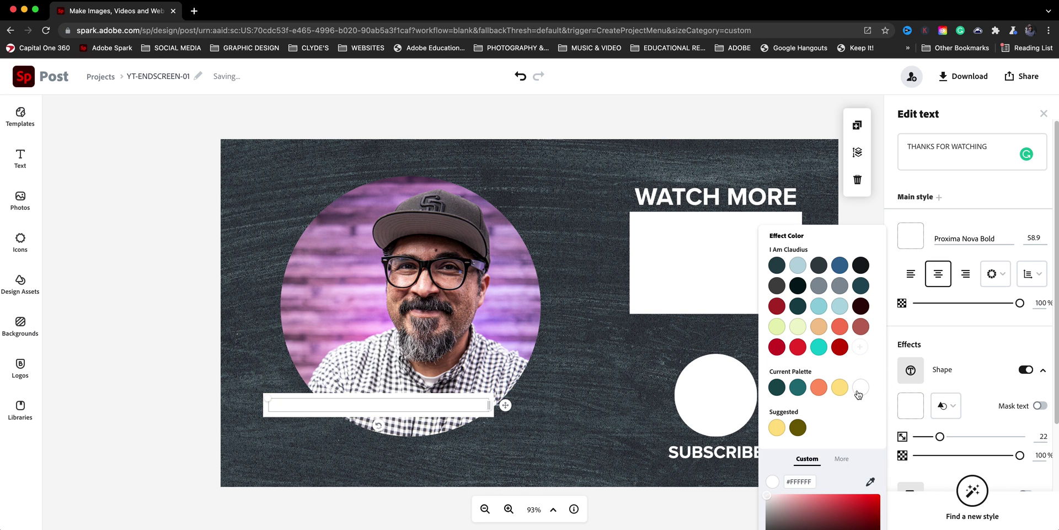
click(911, 237)
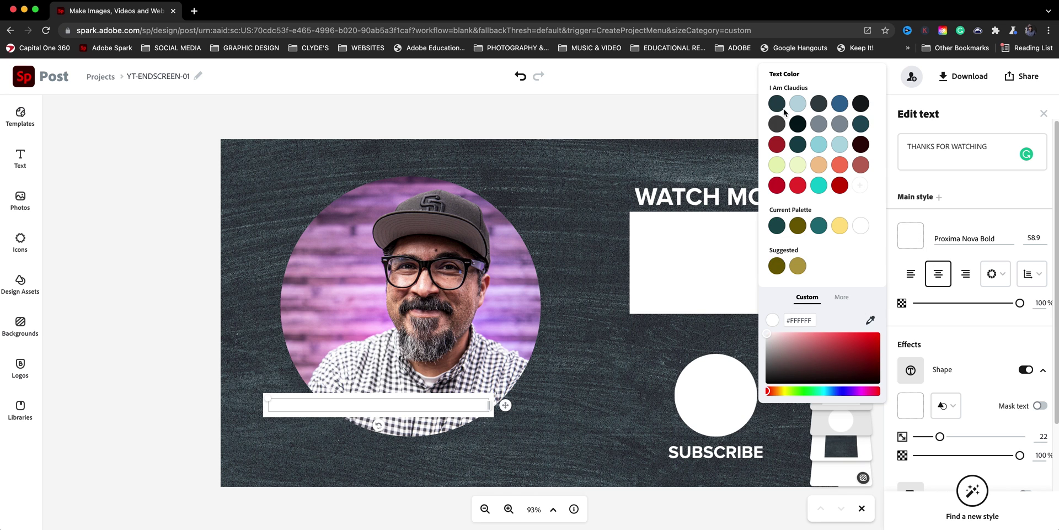
click(817, 380)
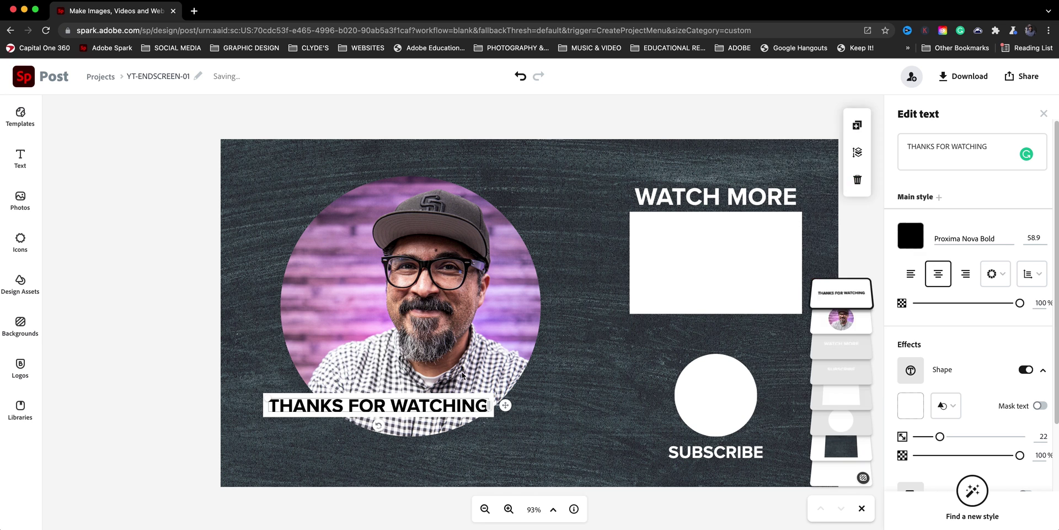
click(304, 420)
drag(304, 419, 304, 409)
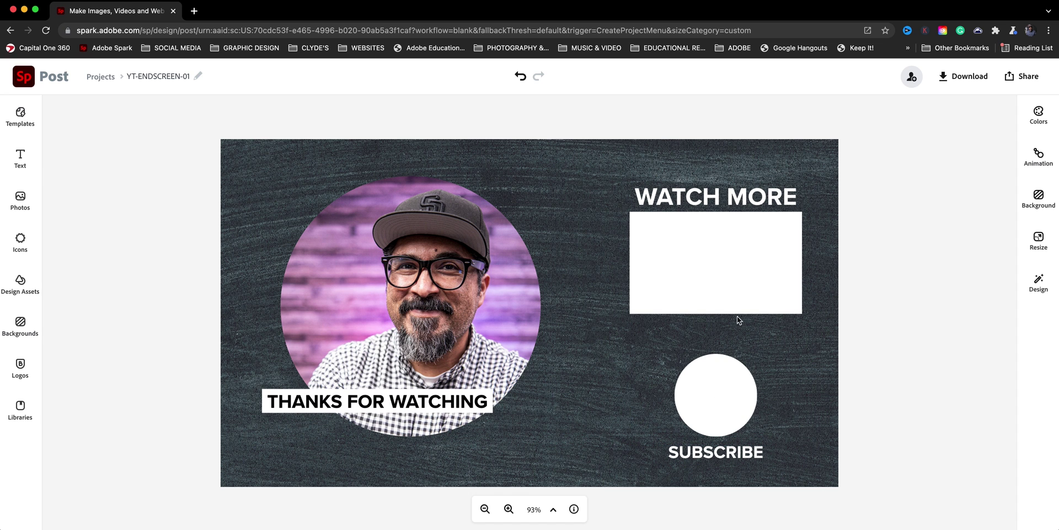
Shift WATCH MORE, its box and the circle left, re-centring SUBSCRIBE under the circle.
drag(891, 188, 670, 439)
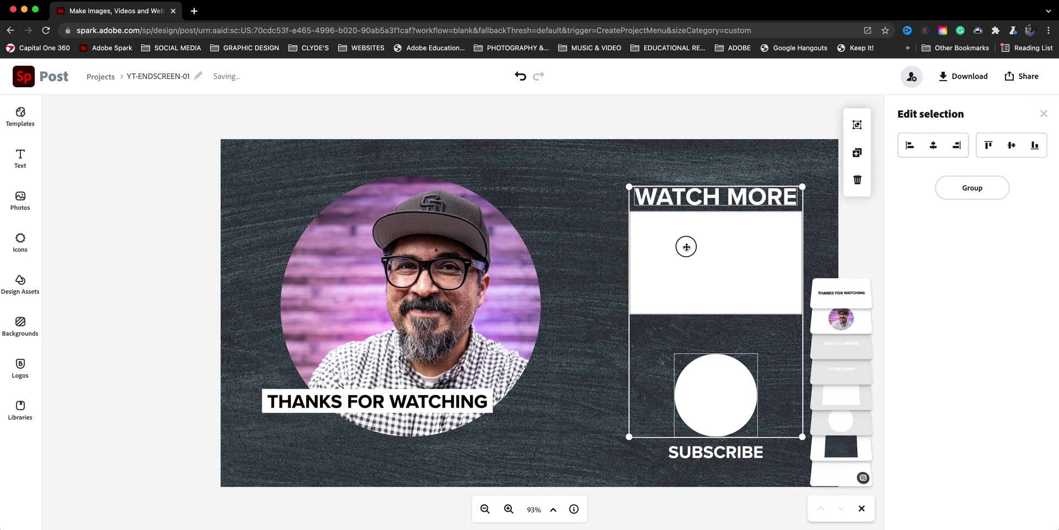
drag(686, 246, 688, 260)
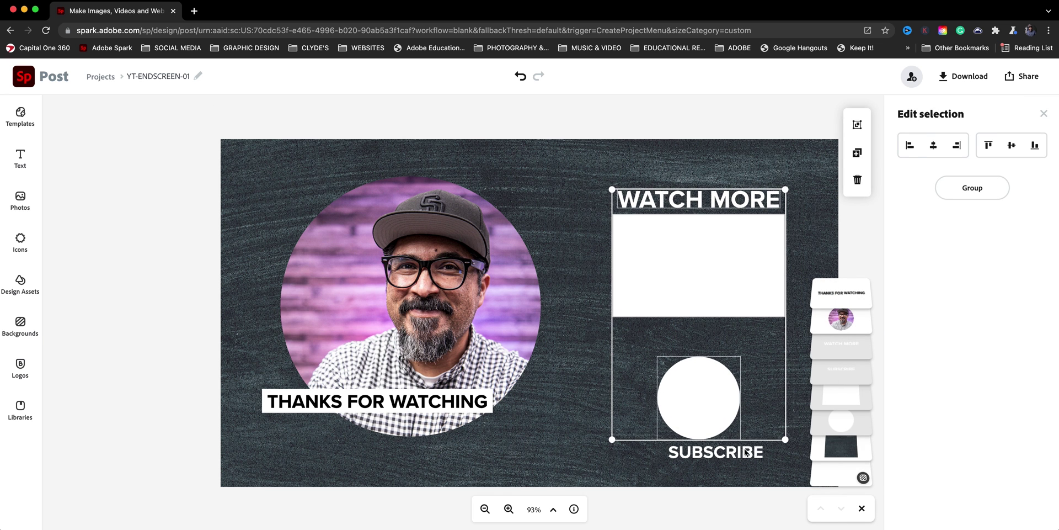
drag(746, 451, 729, 452)
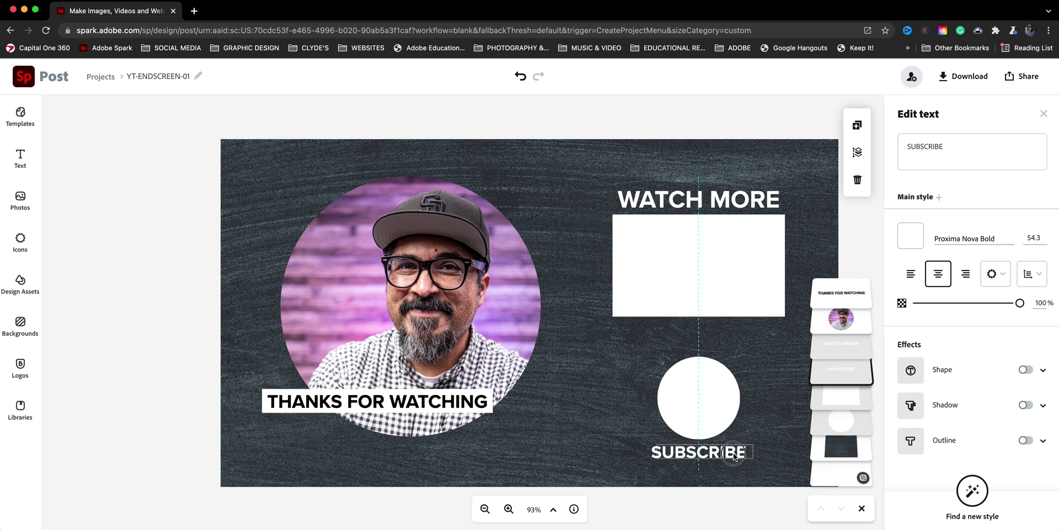
click(597, 129)
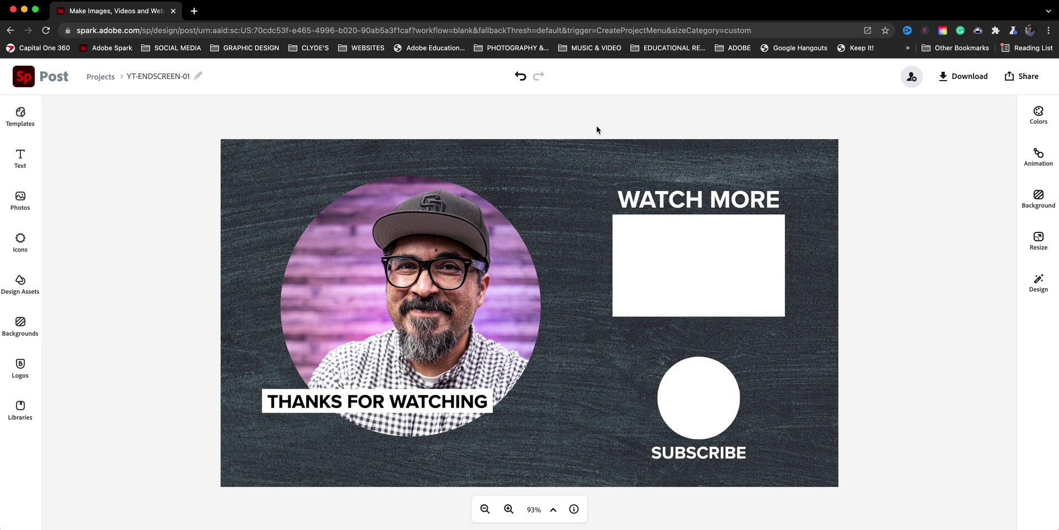